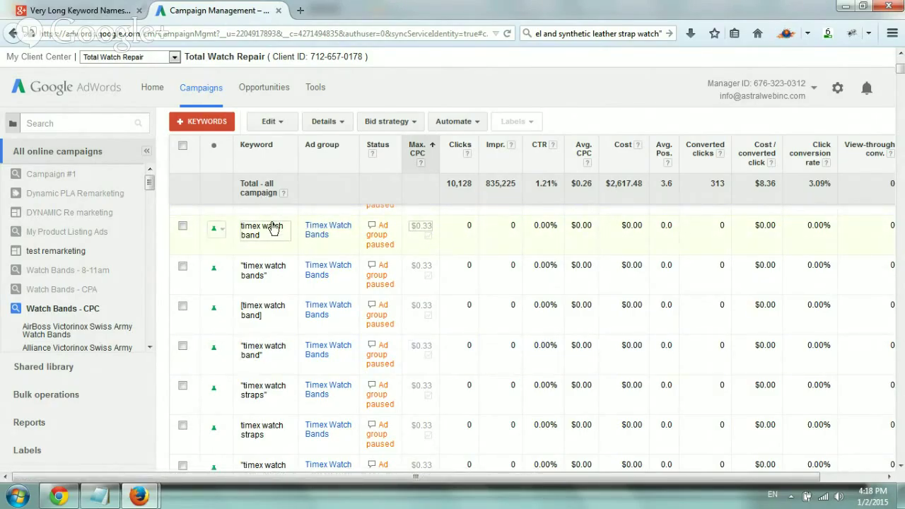
- List the search terms for all keywords in the Watch Bands - CPC campaign
click(341, 121)
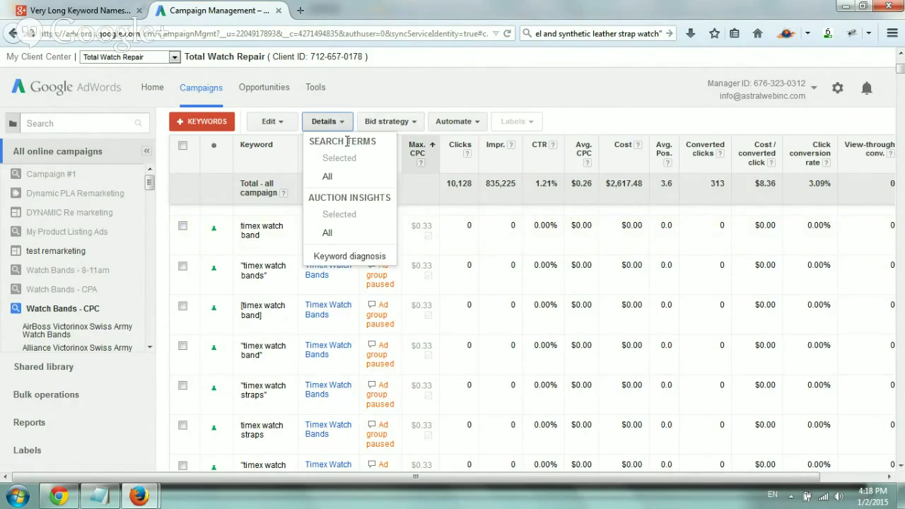
click(352, 178)
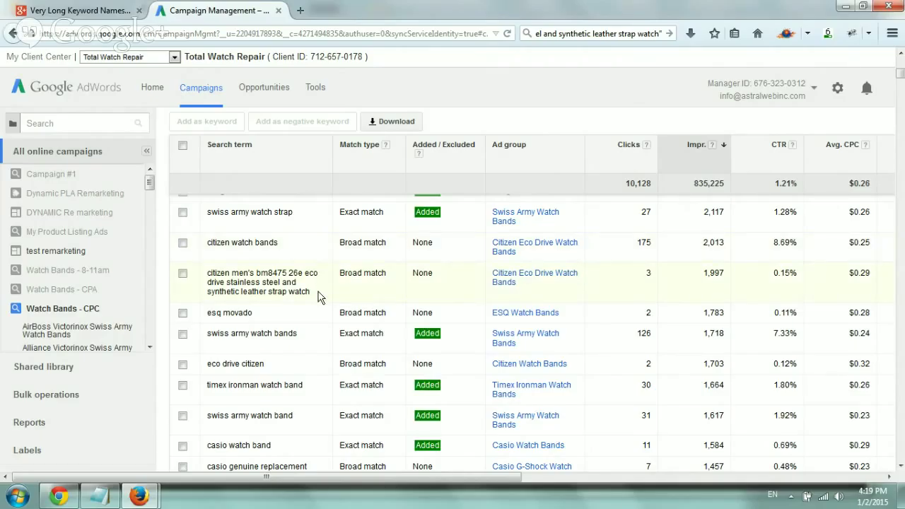
drag(318, 297, 205, 278)
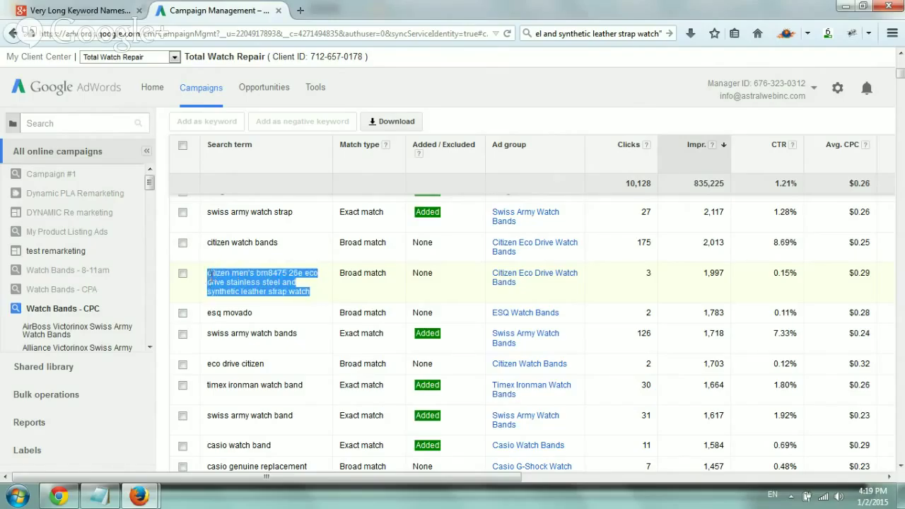
click(210, 277)
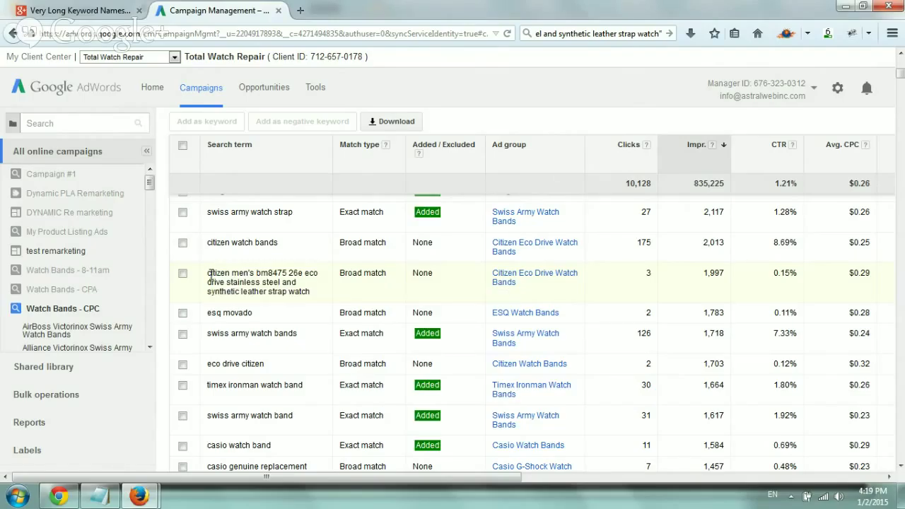
drag(208, 275, 327, 302)
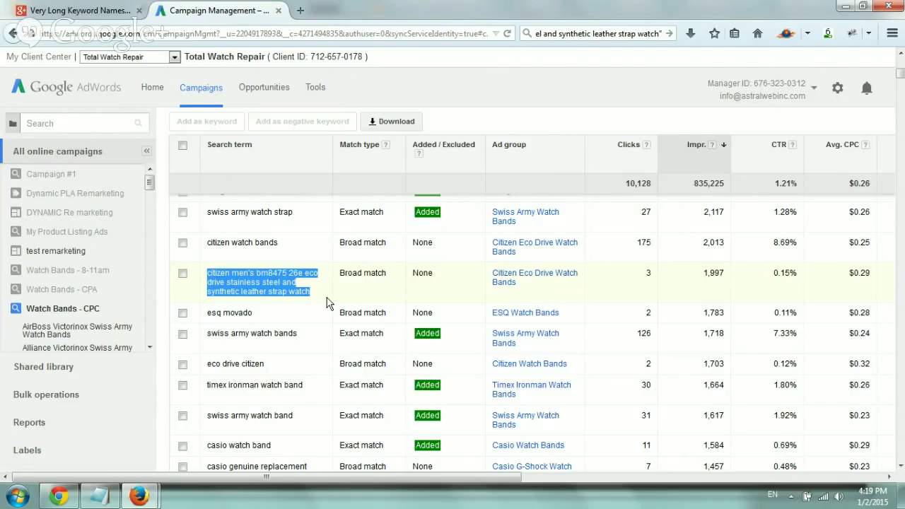
click(326, 303)
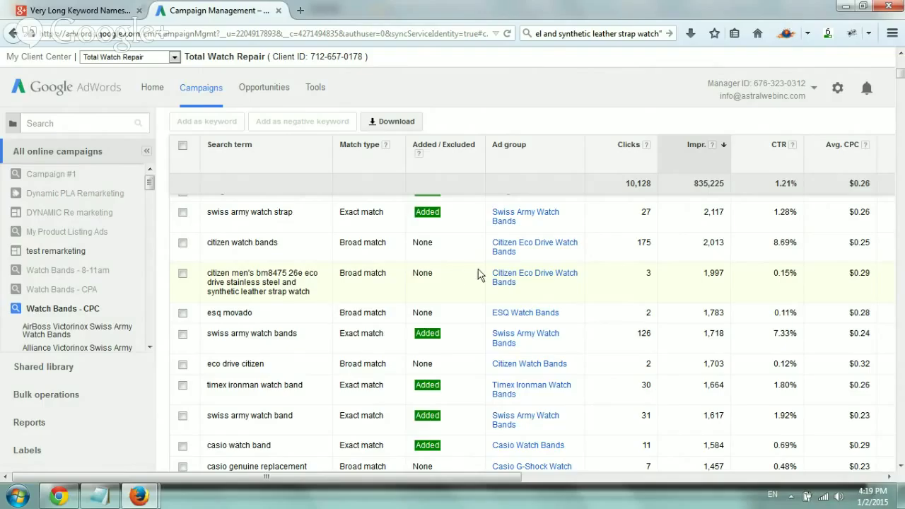
drag(708, 272, 730, 280)
drag(652, 274, 636, 276)
drag(773, 272, 798, 273)
click(800, 278)
click(800, 278)
drag(772, 185, 796, 188)
click(781, 297)
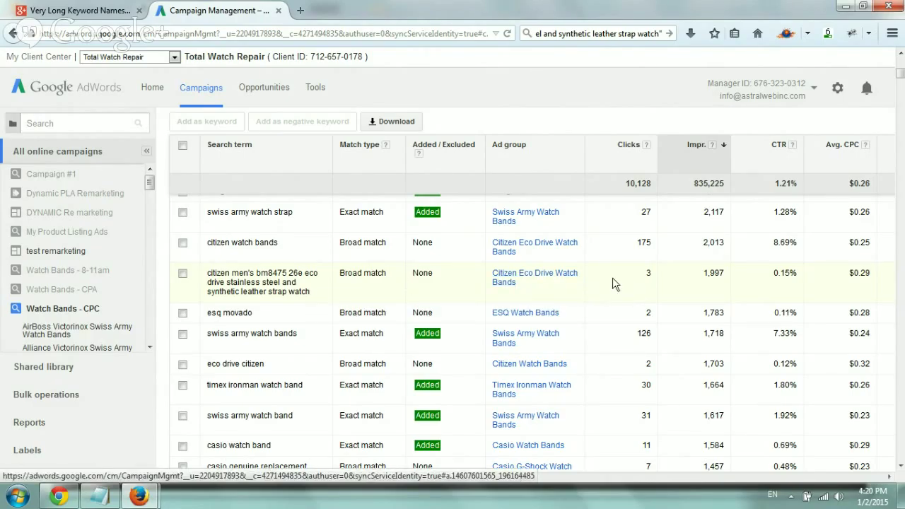
drag(315, 297, 207, 277)
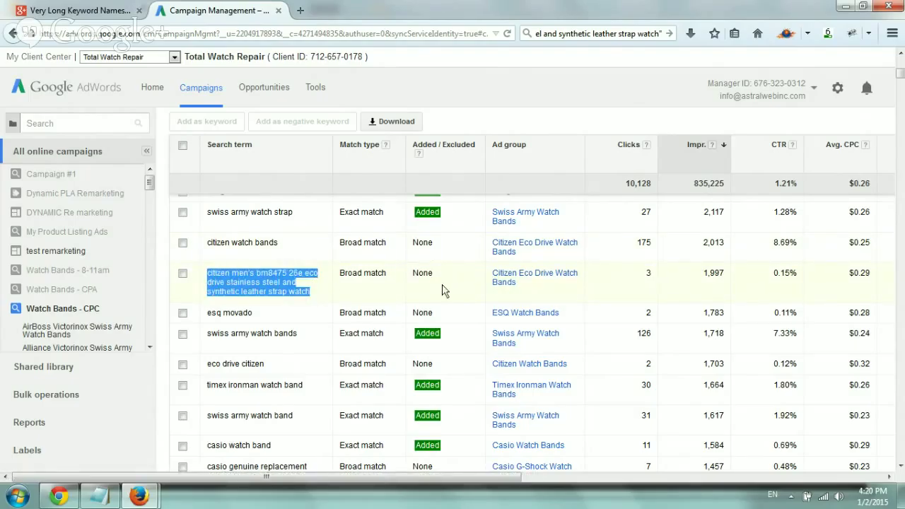
click(646, 276)
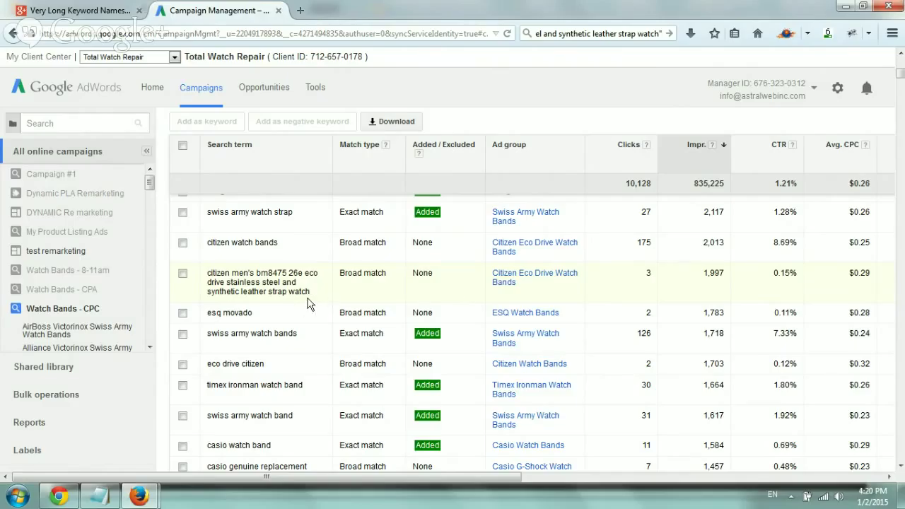
drag(313, 303, 209, 275)
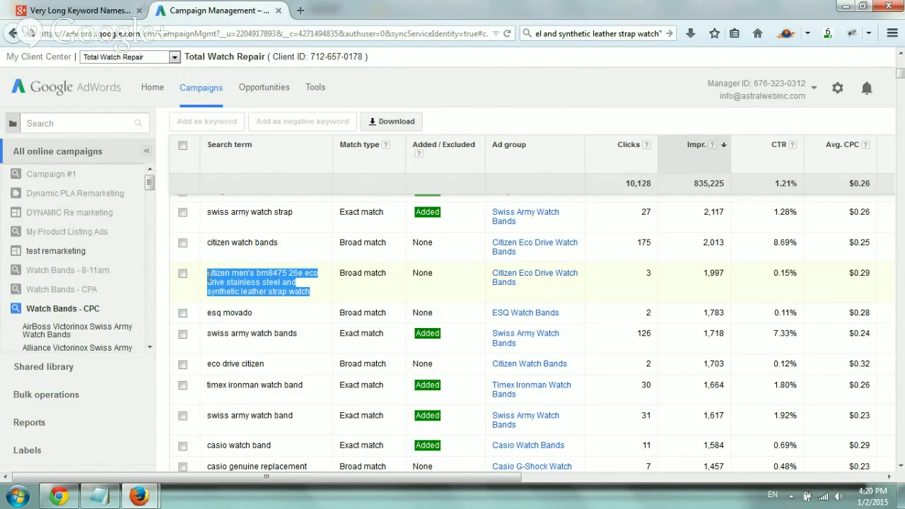
- Open the Watch Bands - CPC campaign's settings page
drag(900, 71, 899, 63)
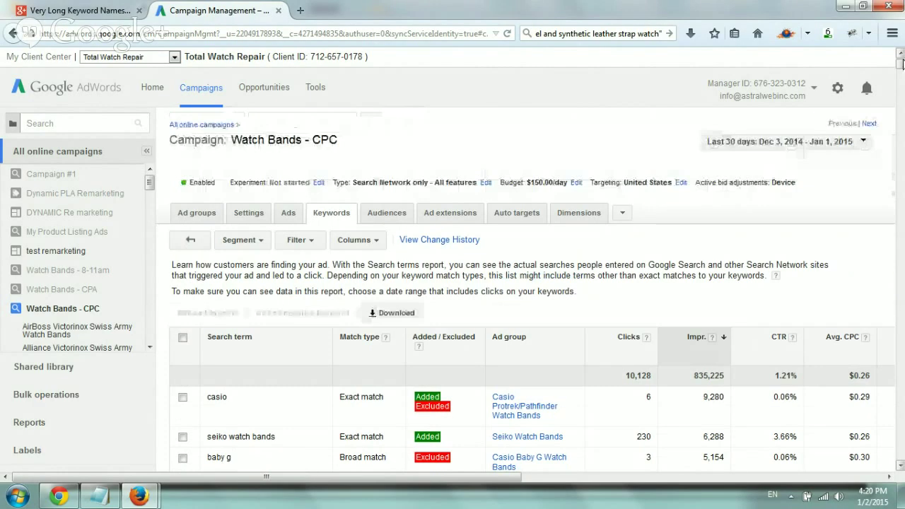
click(247, 219)
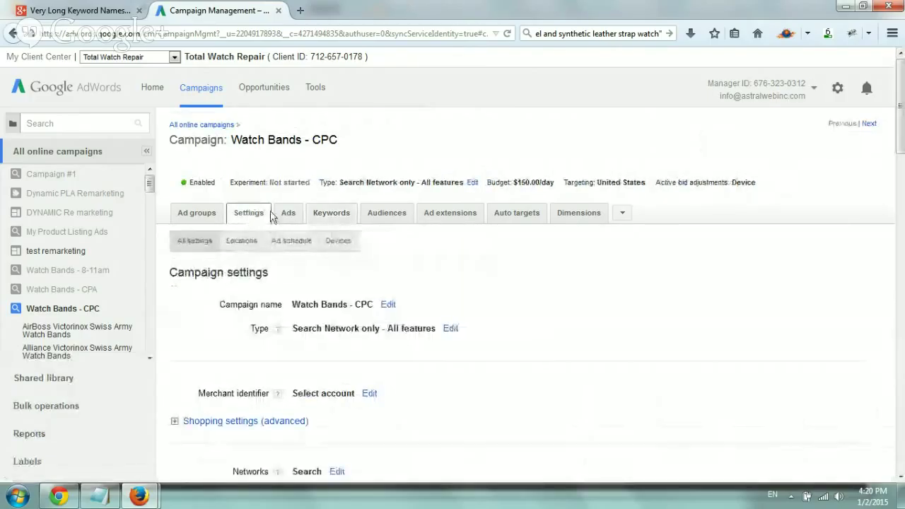
scroll(504, 277, down, 3)
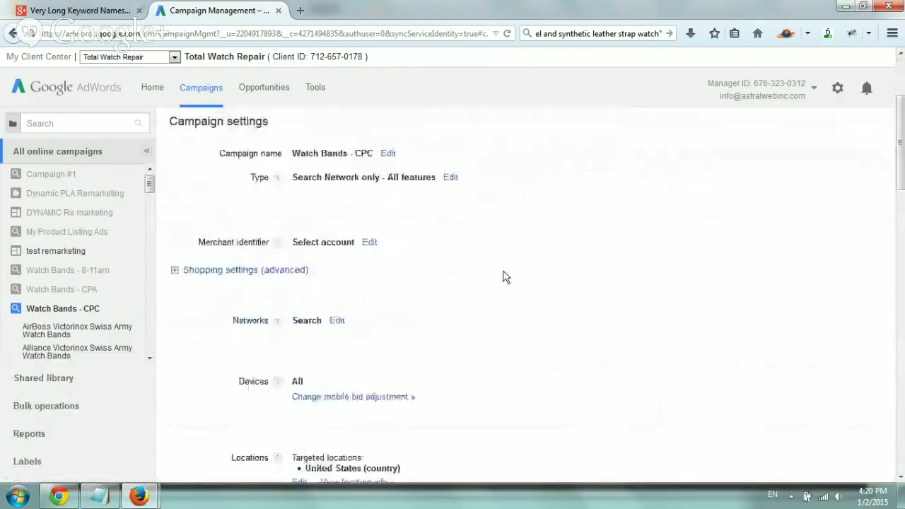
- Toggle Include search partners under Networks, then cancel, leaving targeting as Search
click(337, 287)
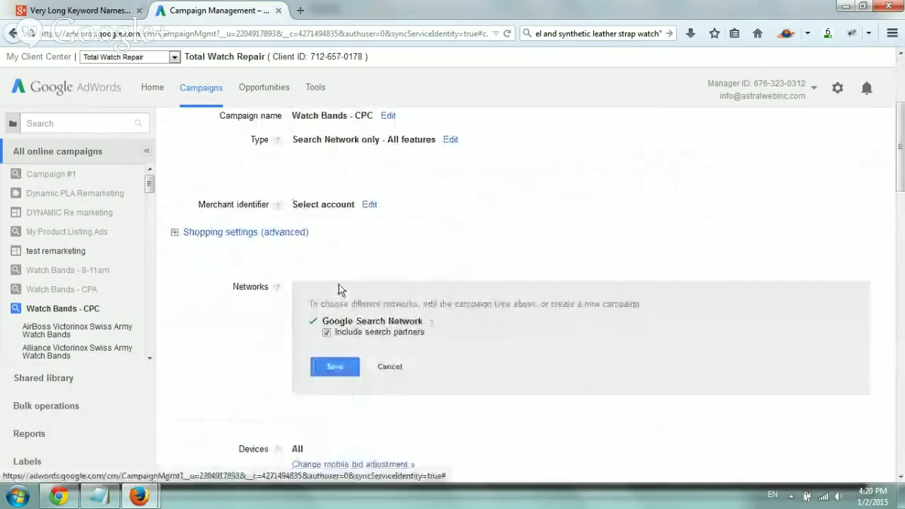
drag(342, 332, 427, 337)
click(426, 336)
drag(346, 334, 424, 333)
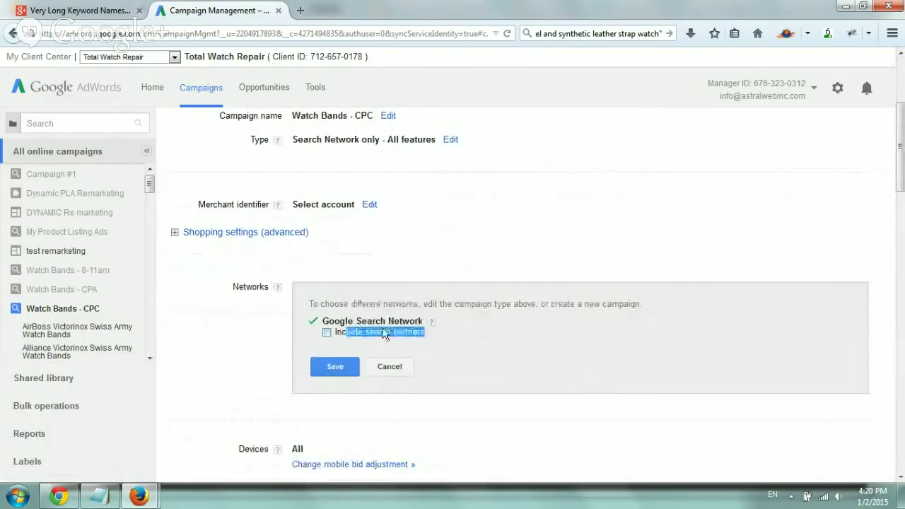
click(325, 333)
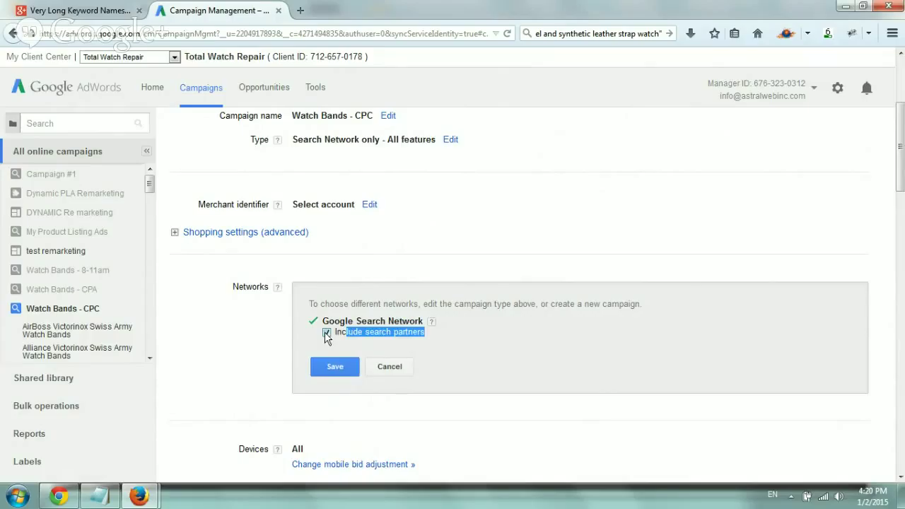
click(374, 345)
click(395, 366)
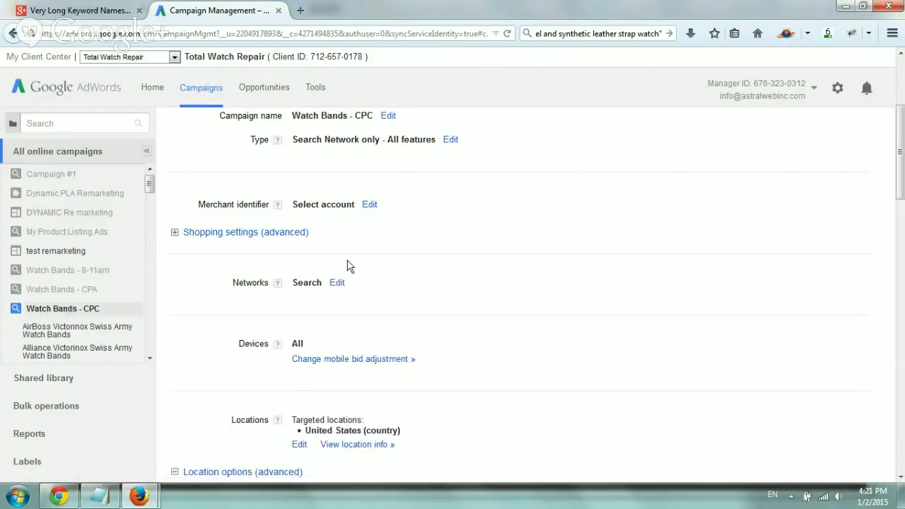
- Return to the campaign's Keywords and show search terms for all keywords
scroll(899, 152, up, 3)
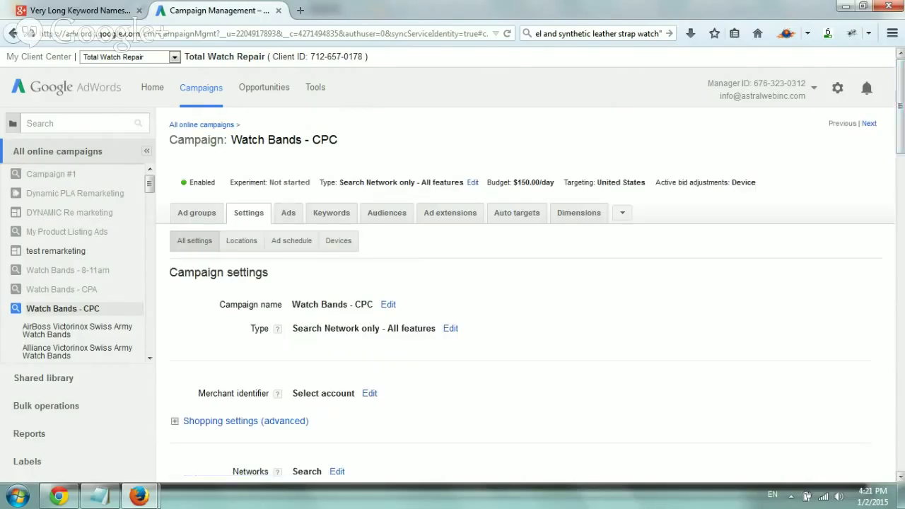
click(196, 212)
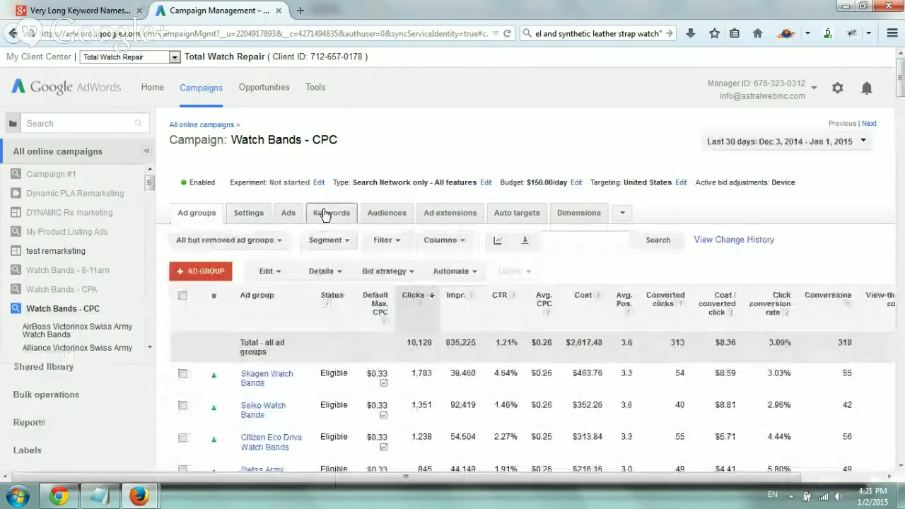
click(324, 214)
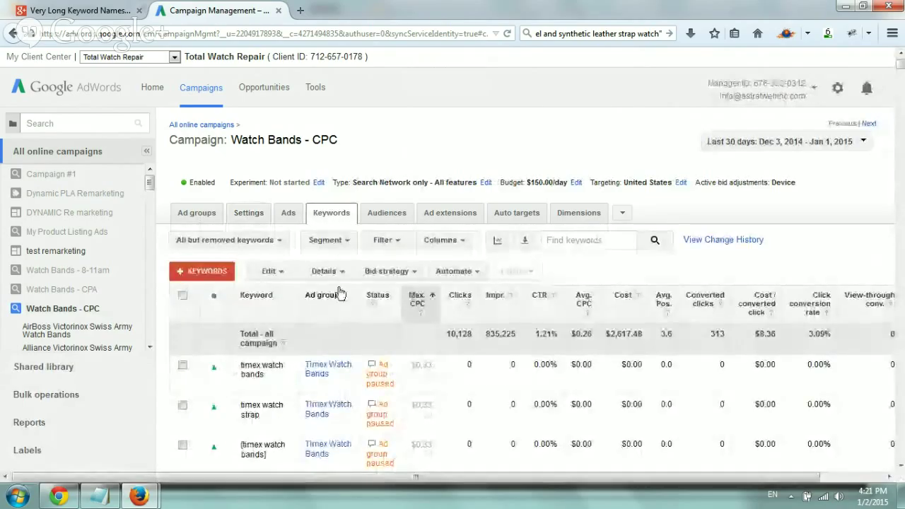
click(333, 274)
click(335, 328)
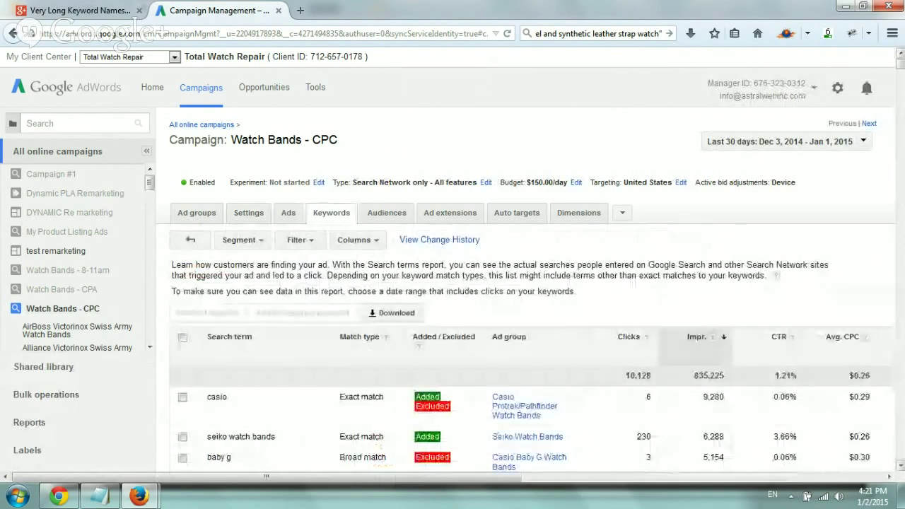
- Inspect the citizen bm8475 term's 3 clicks and 1,997 impressions, then switch to Amazon
scroll(335, 328, down, 5)
drag(239, 273, 295, 293)
click(295, 292)
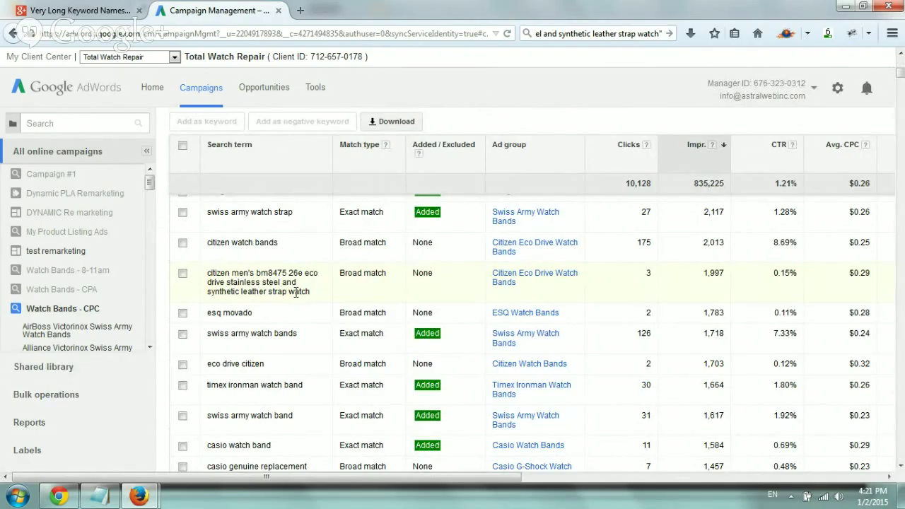
drag(698, 275, 726, 280)
click(662, 288)
double_click(640, 281)
drag(705, 274, 727, 277)
click(728, 279)
drag(311, 291, 206, 278)
key(ctrl+c)
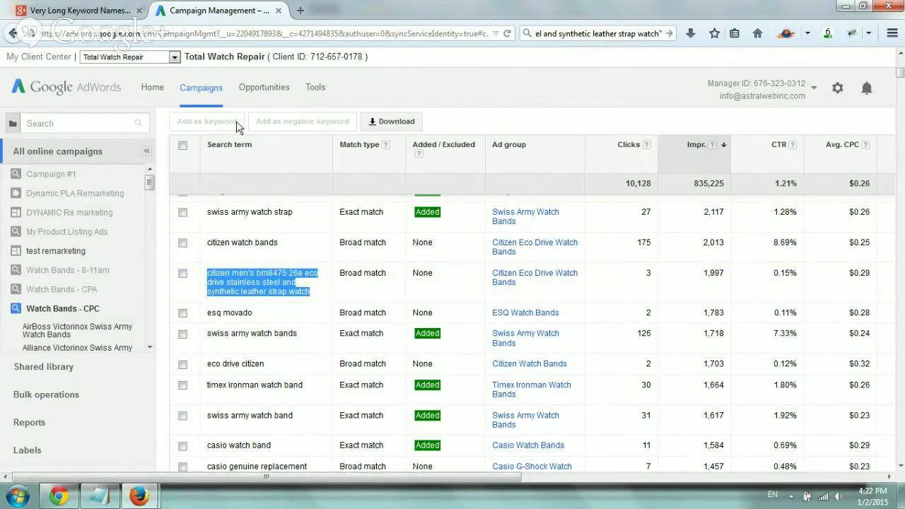
click(60, 497)
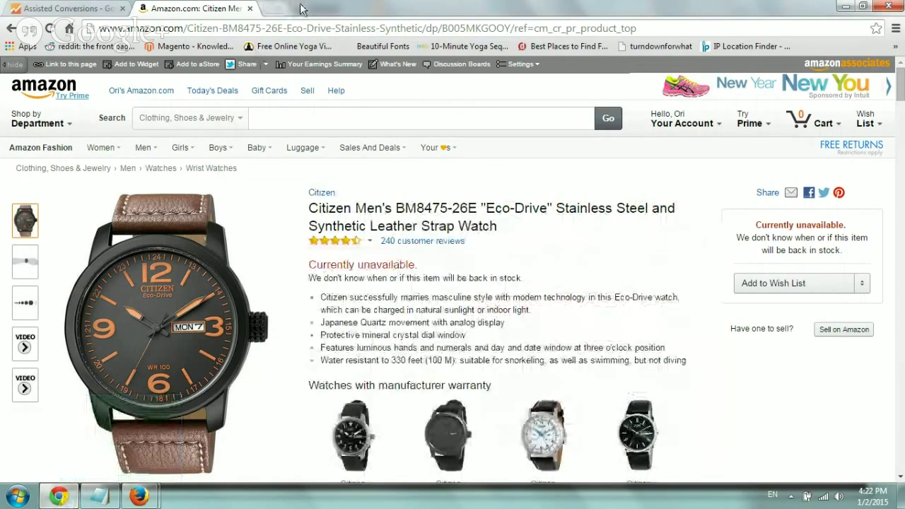
- Paste the copied search term into the address bar and review the Citizen BM8475-26E product title
click(427, 28)
key(ctrl+v)
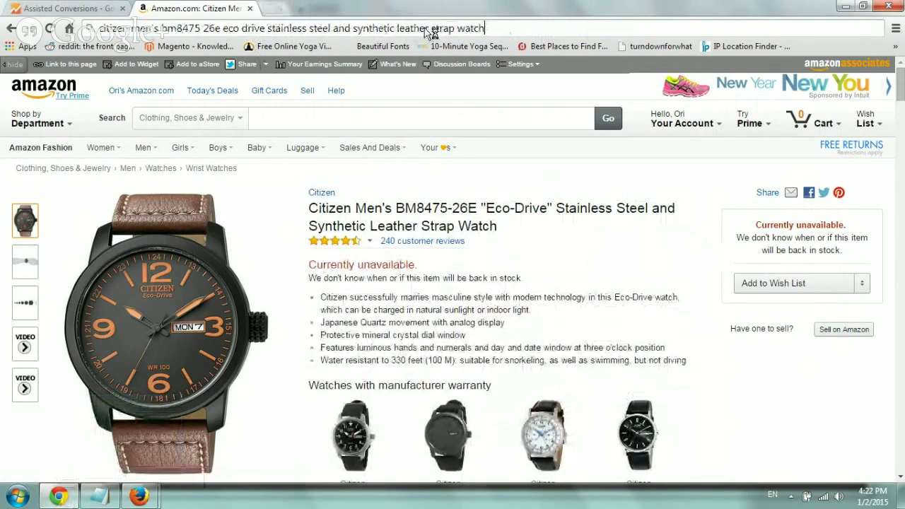
drag(309, 208, 531, 222)
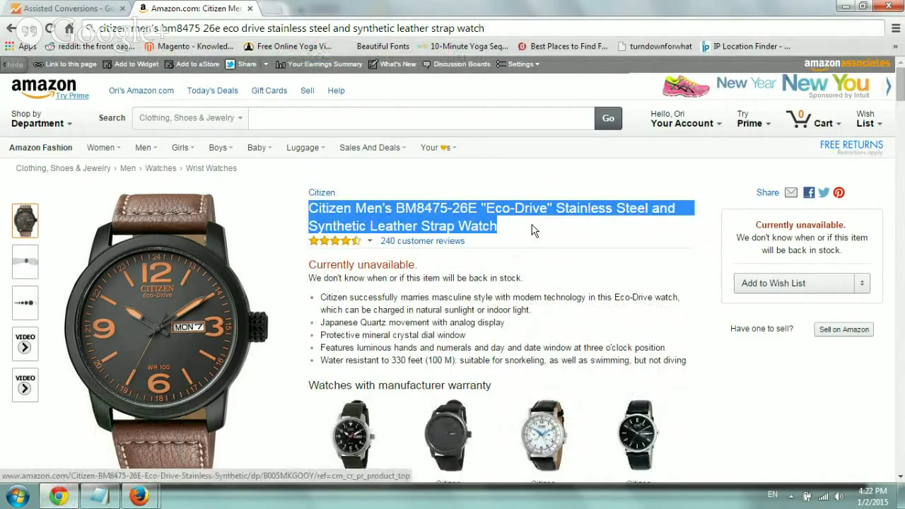
click(533, 230)
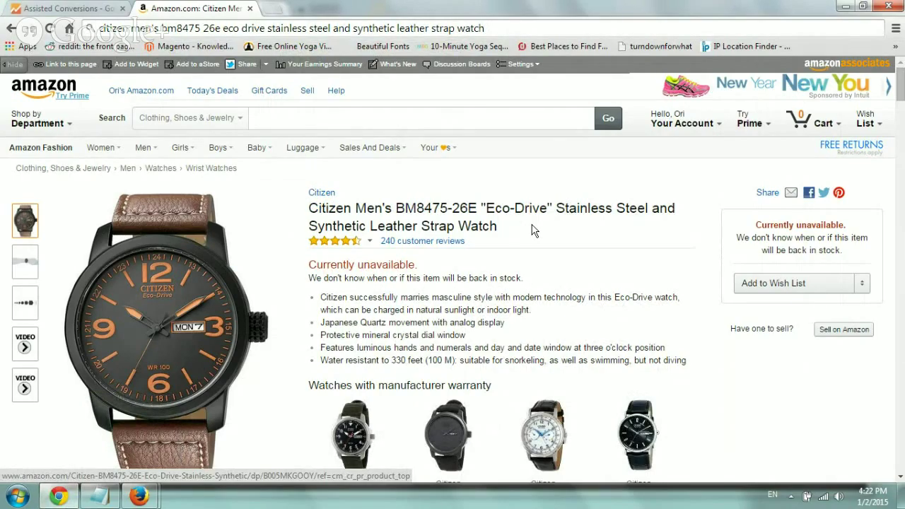
scroll(533, 231, down, 15)
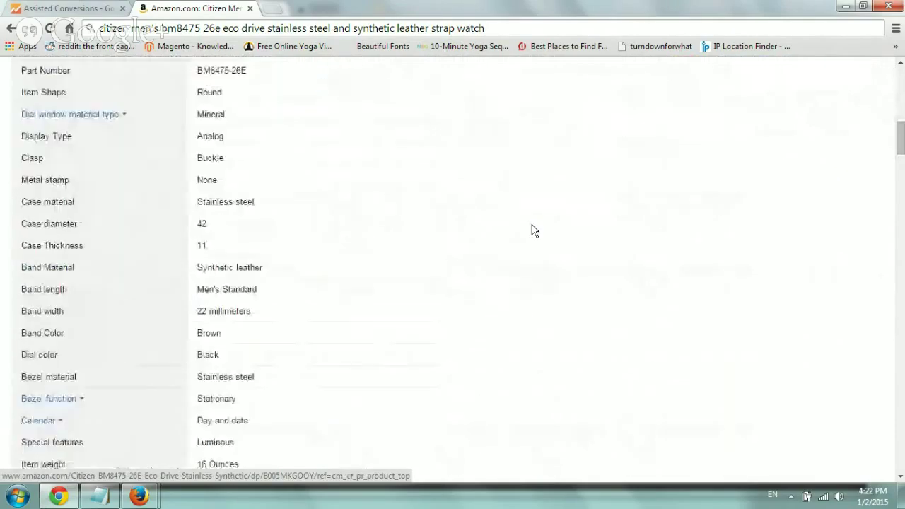
scroll(533, 231, down, 6)
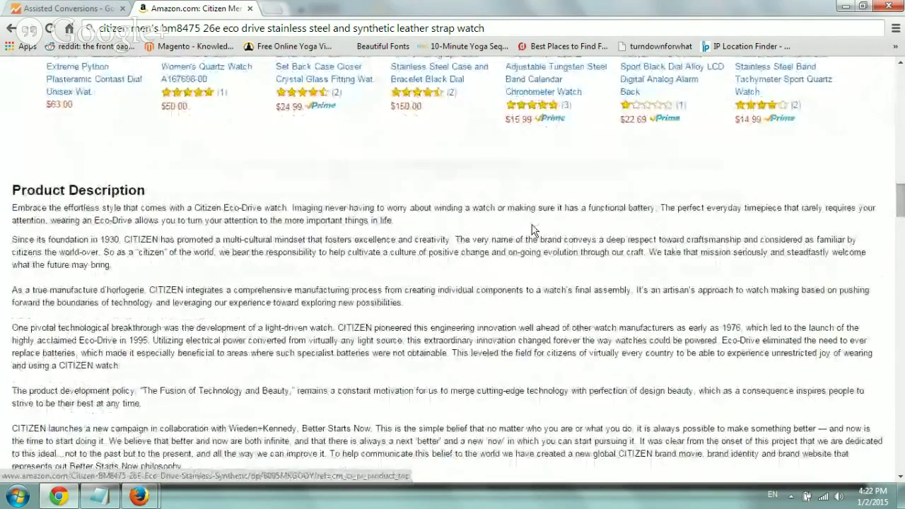
scroll(533, 225, down, 10)
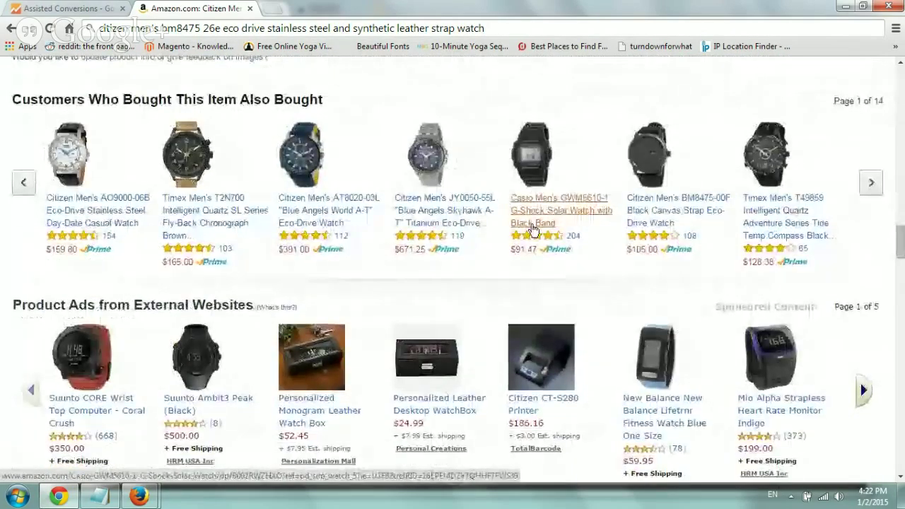
key(Home)
drag(308, 208, 511, 232)
click(511, 232)
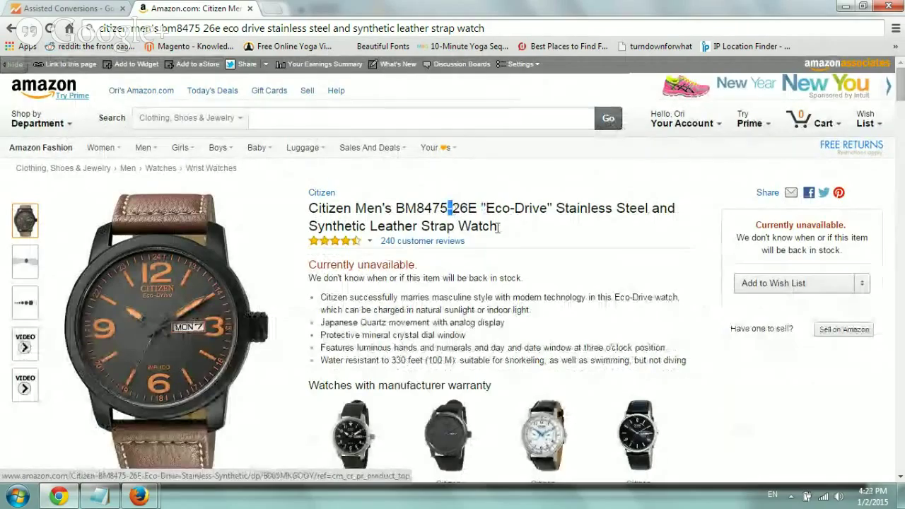
- Scroll down through the watch's specifications and customer reviews
scroll(573, 249, down, 1)
scroll(574, 249, down, 15)
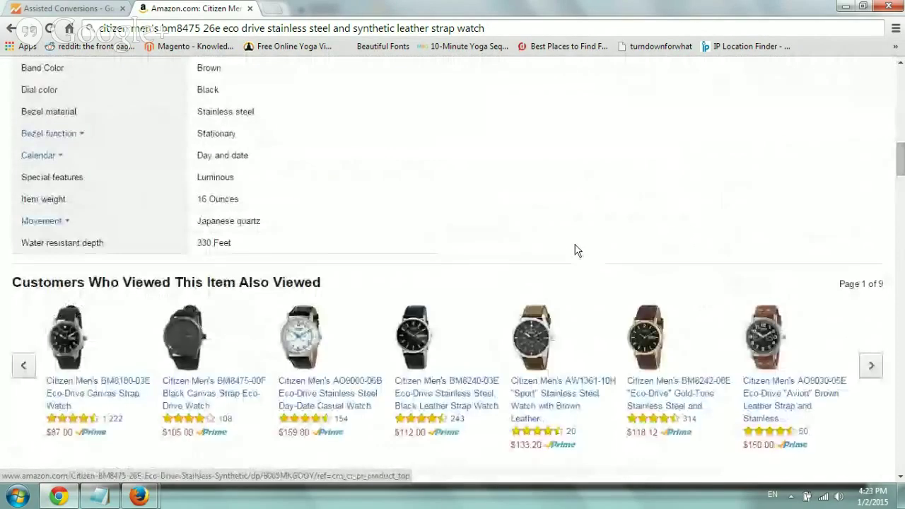
scroll(574, 249, down, 20)
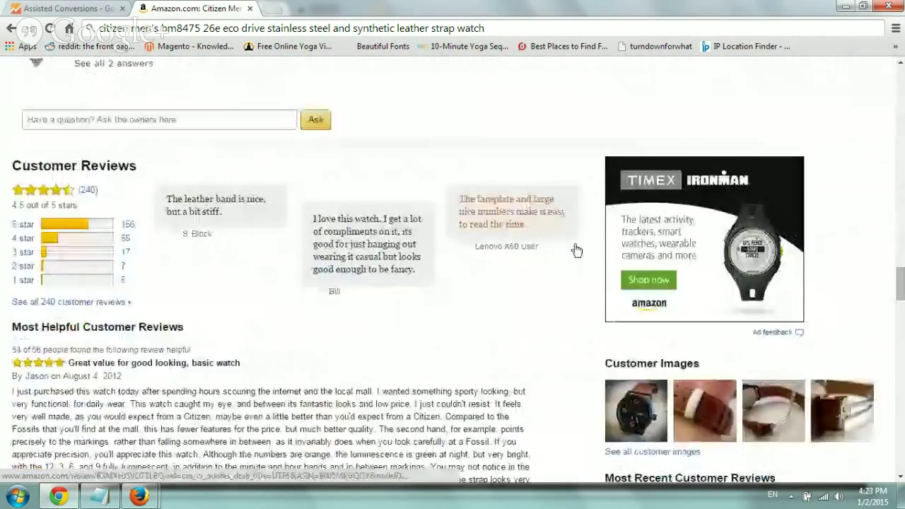
scroll(574, 248, down, 1)
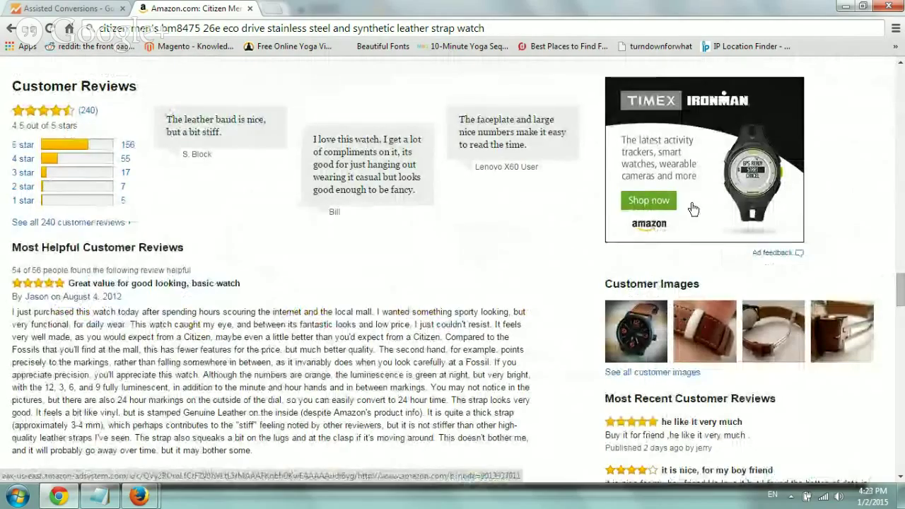
scroll(692, 209, down, 4)
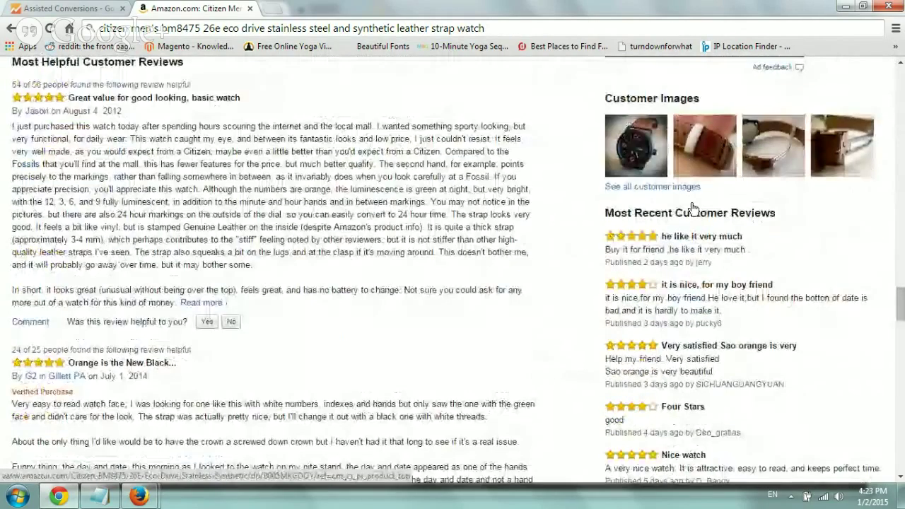
scroll(692, 208, down, 10)
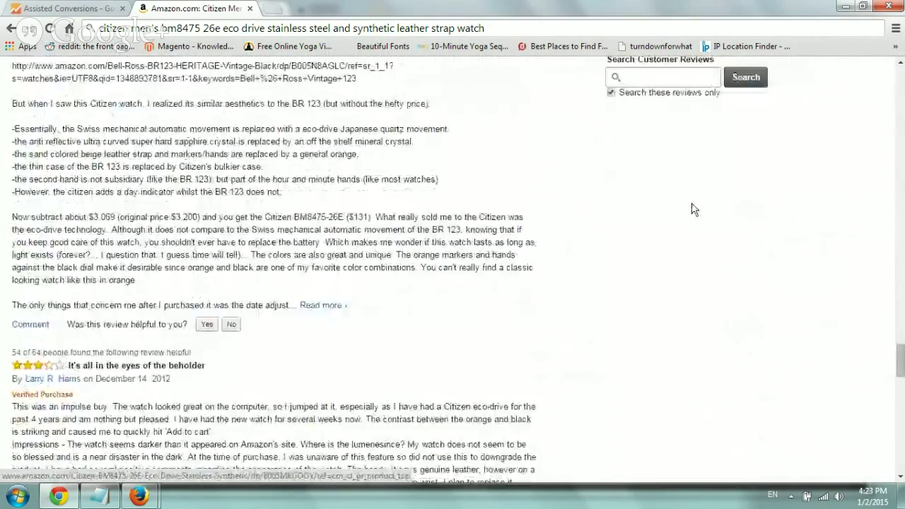
scroll(693, 208, down, 10)
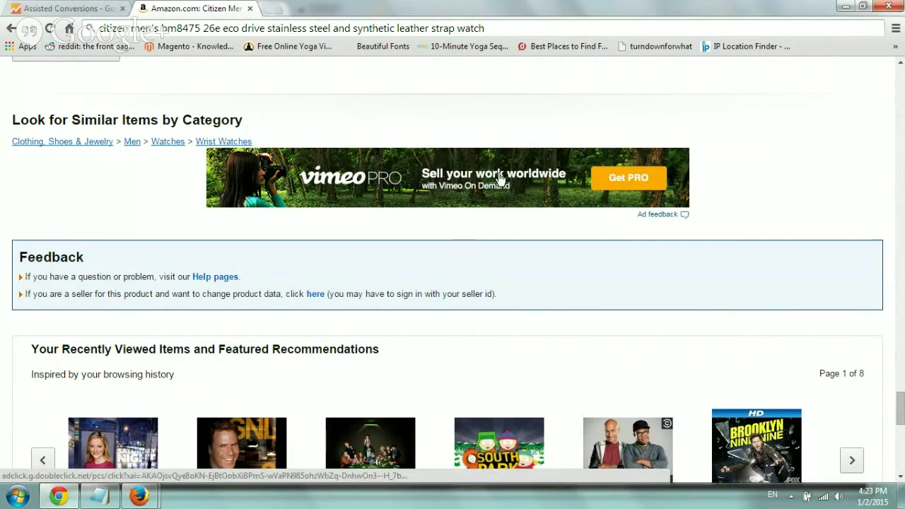
- Highlight the citizen bm8475 term's 1,997 impressions in AdWords, then go back to Amazon
click(64, 497)
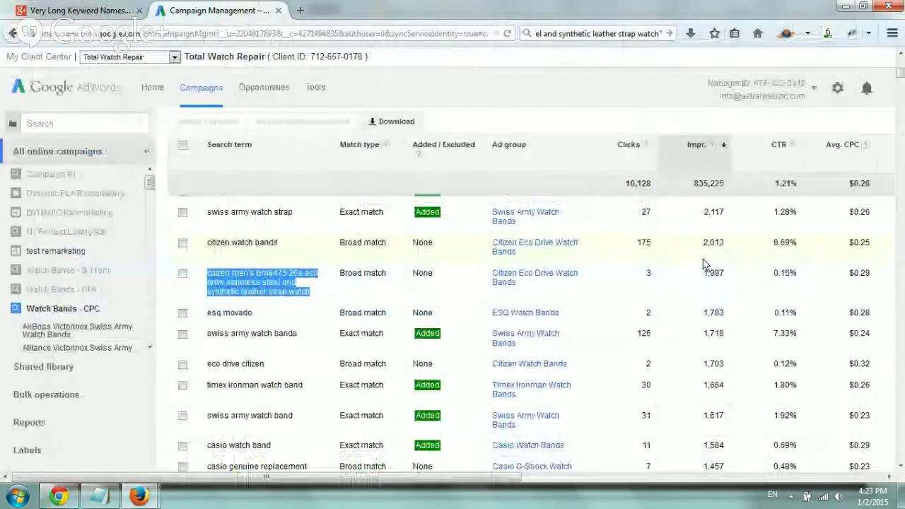
click(317, 286)
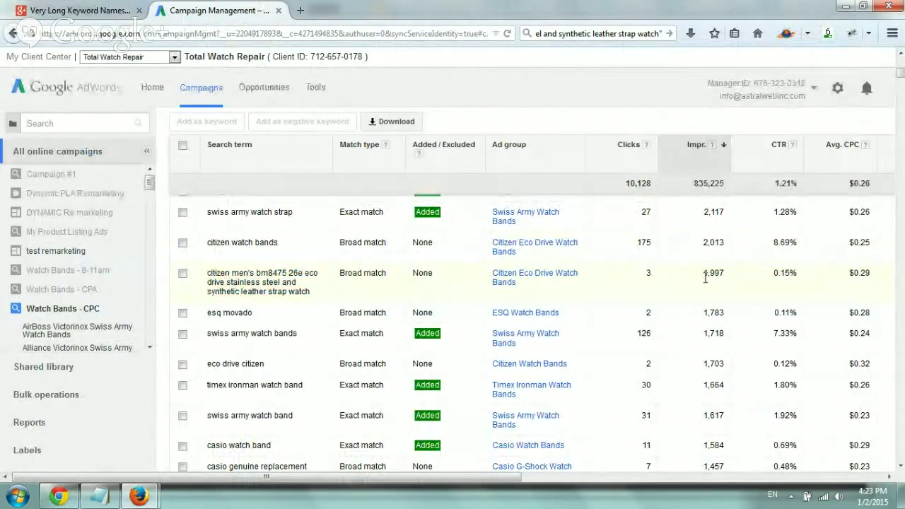
drag(704, 277, 728, 285)
mouse_move(138, 496)
click(170, 431)
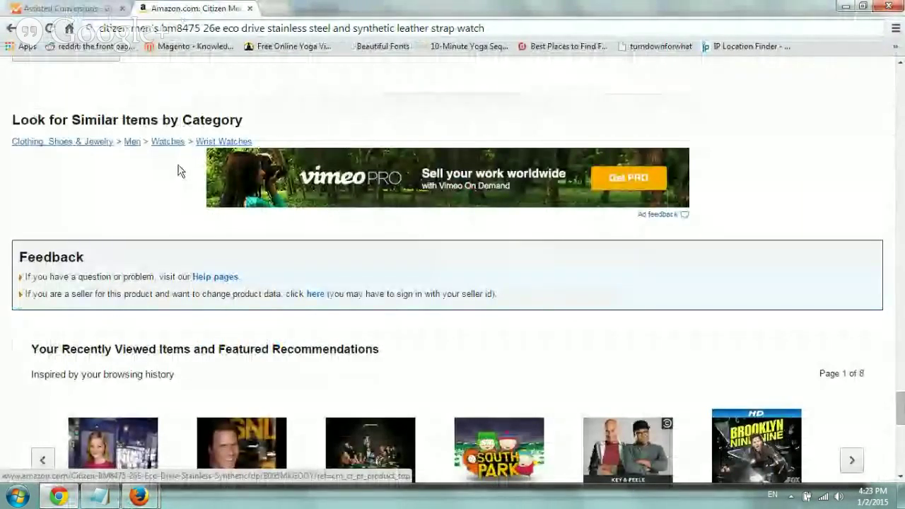
- Review the Citizen BM8475-26E product title and close-up images at the top of the page
scroll(533, 259, up, 15)
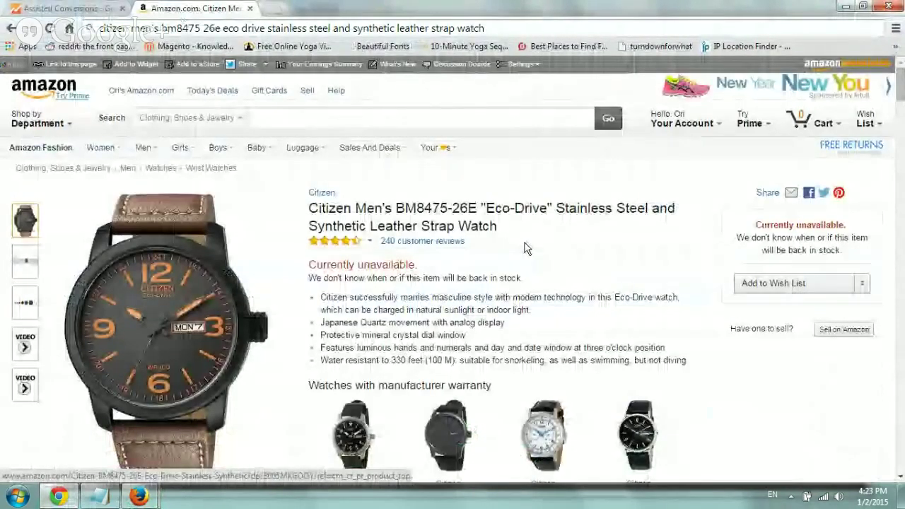
drag(499, 227, 310, 210)
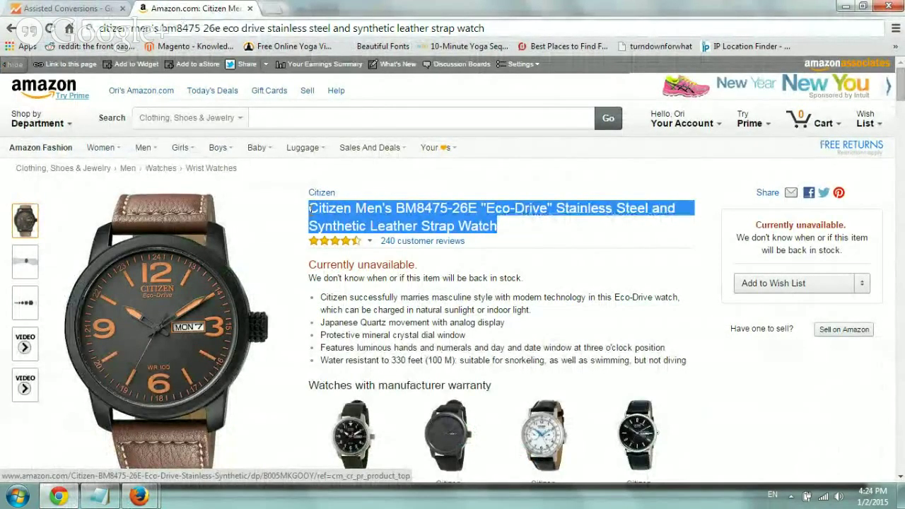
click(531, 260)
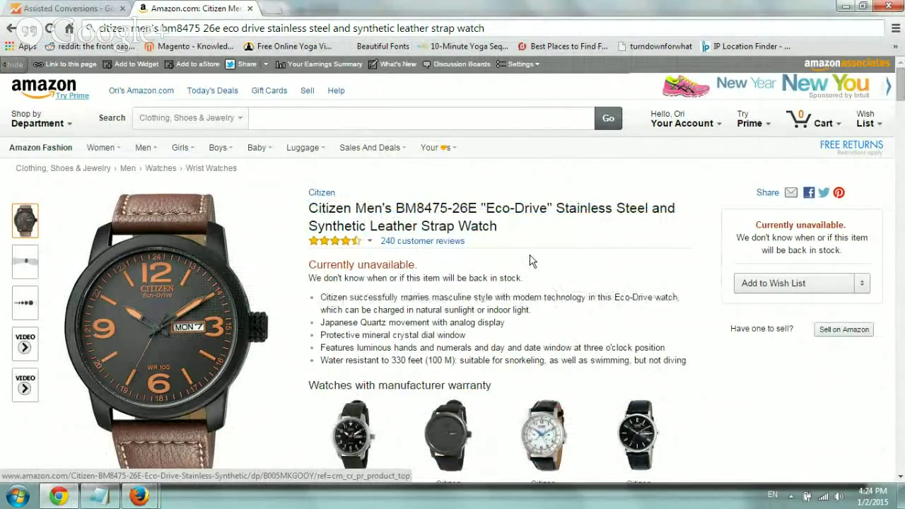
scroll(531, 261, down, 20)
scroll(532, 261, up, 5)
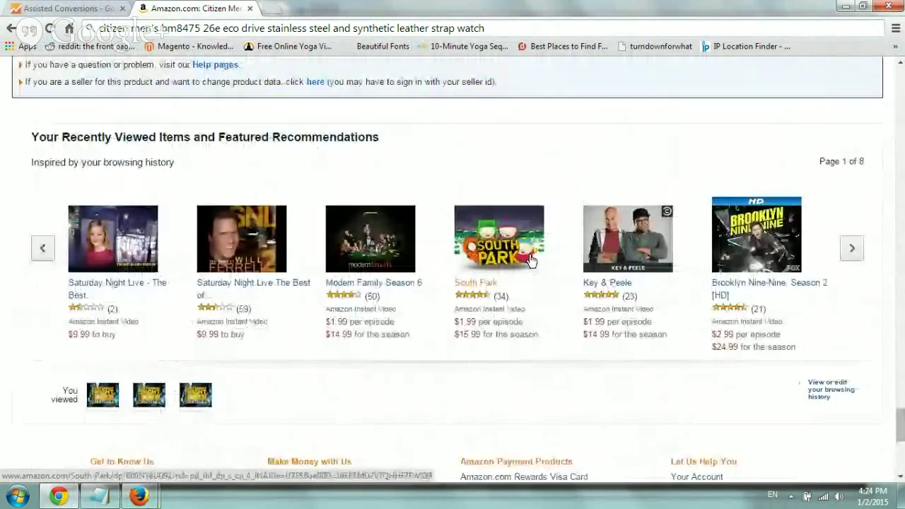
scroll(532, 261, up, 12)
scroll(532, 261, up, 15)
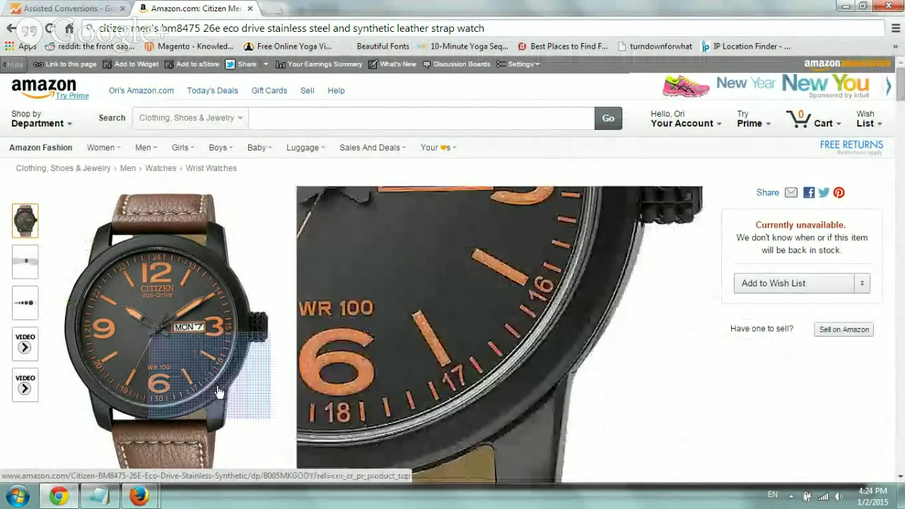
mouse_move(130, 492)
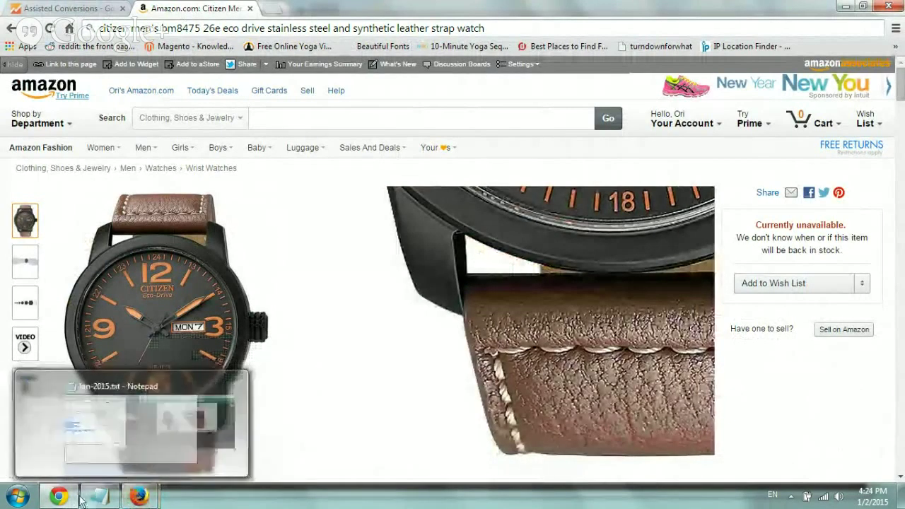
click(109, 439)
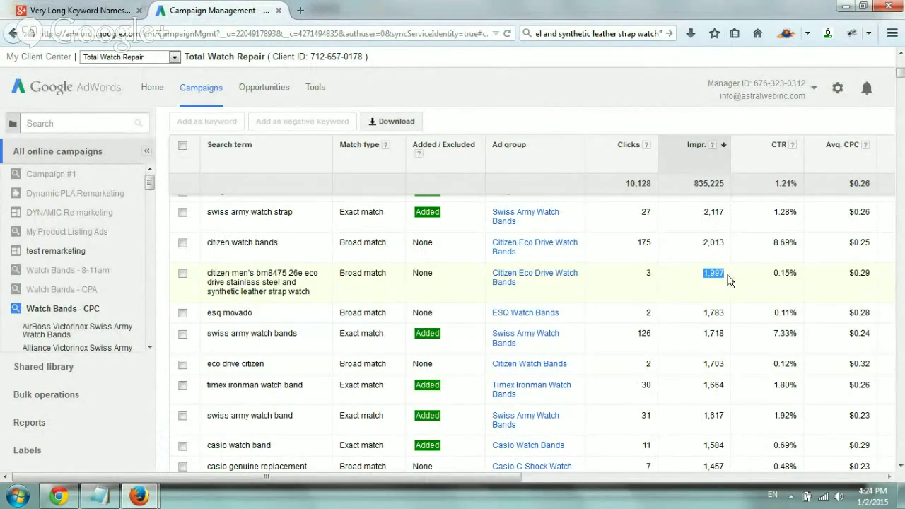
click(290, 275)
drag(225, 276, 795, 274)
click(795, 274)
drag(232, 272, 803, 285)
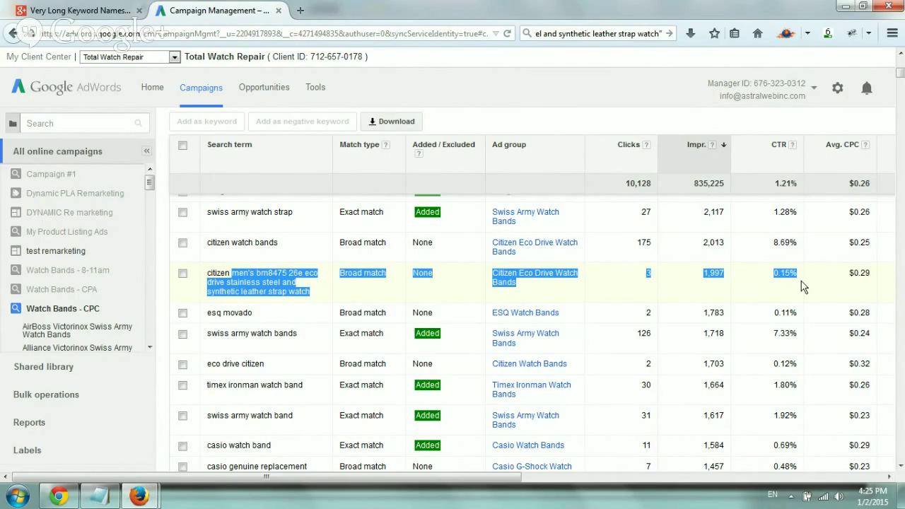
click(803, 285)
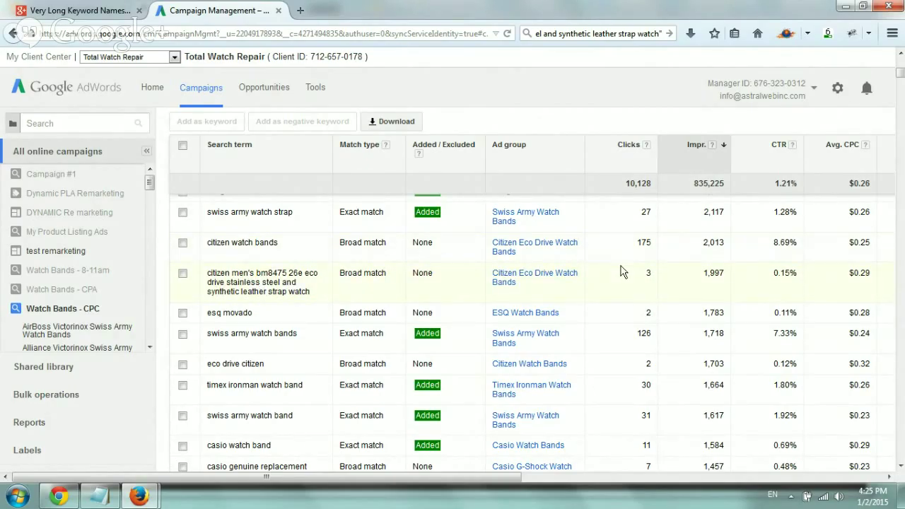
drag(633, 272, 731, 278)
click(732, 280)
drag(627, 275, 735, 278)
click(654, 297)
drag(642, 274, 728, 277)
click(703, 274)
drag(769, 273, 800, 274)
drag(646, 273, 792, 275)
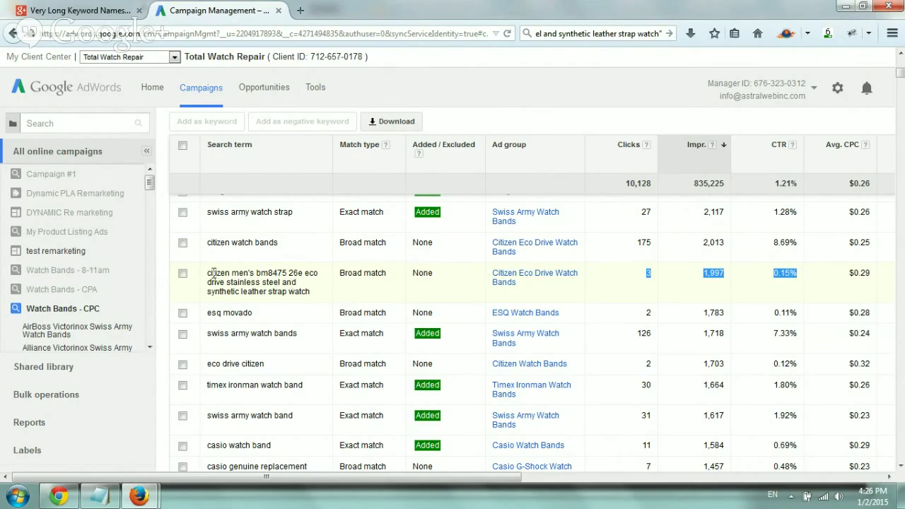
- Scroll the table back left to show the citizen bm8475 term's Search term and Match type columns
click(183, 274)
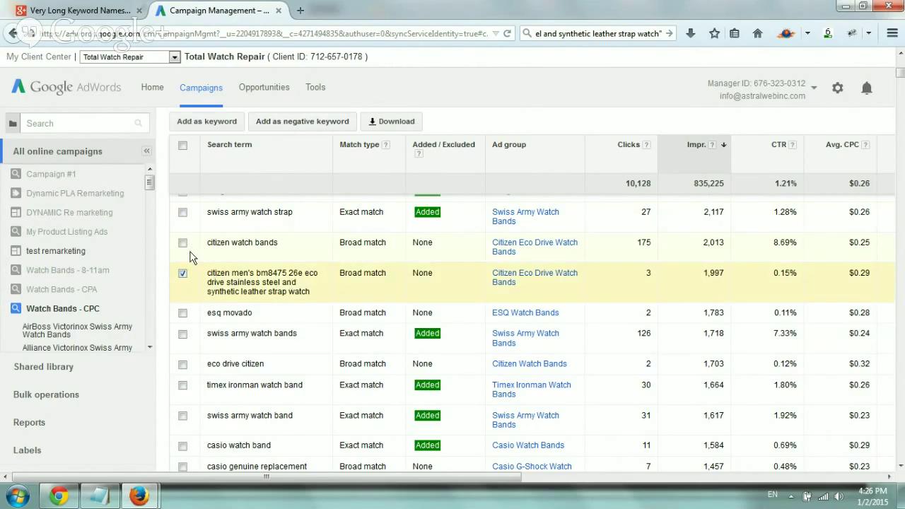
click(183, 275)
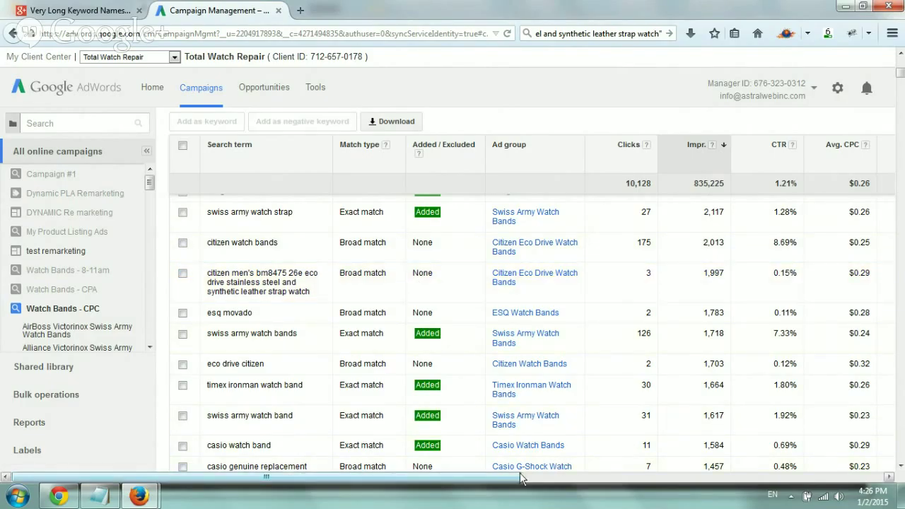
drag(636, 275, 785, 290)
drag(487, 479, 643, 480)
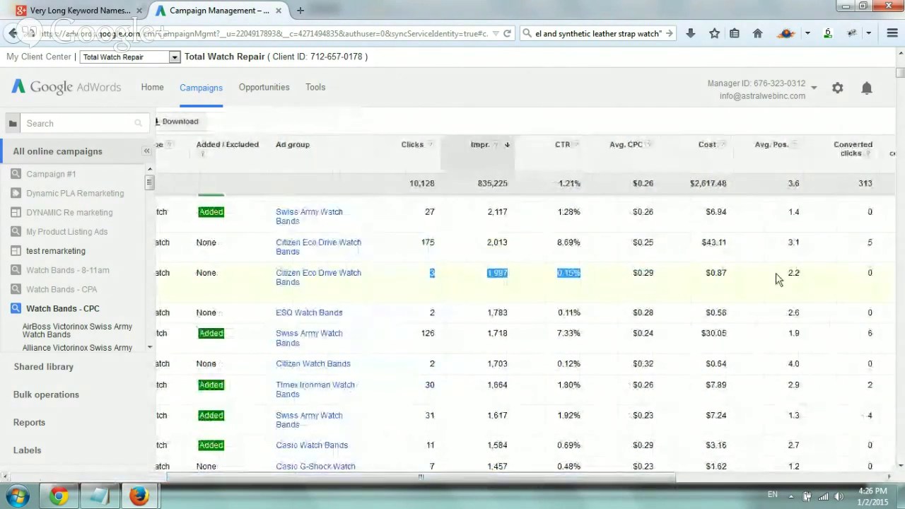
click(759, 283)
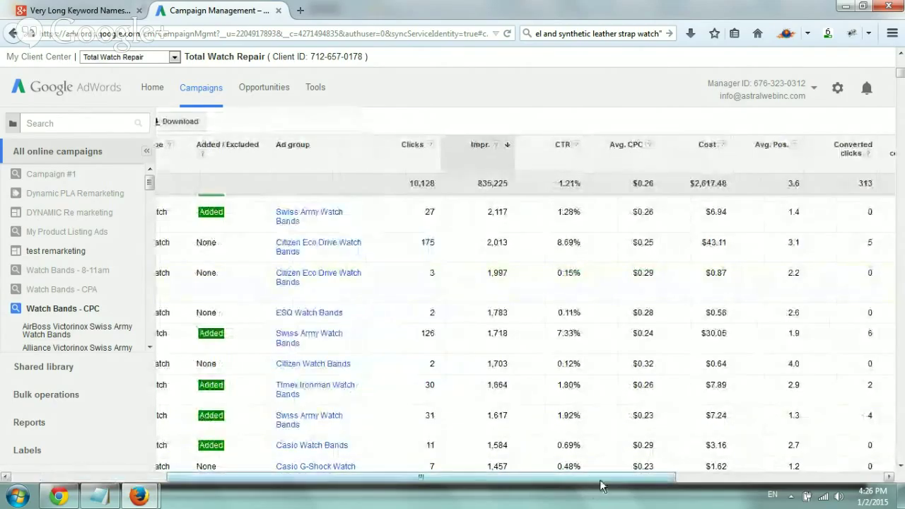
drag(595, 480, 461, 484)
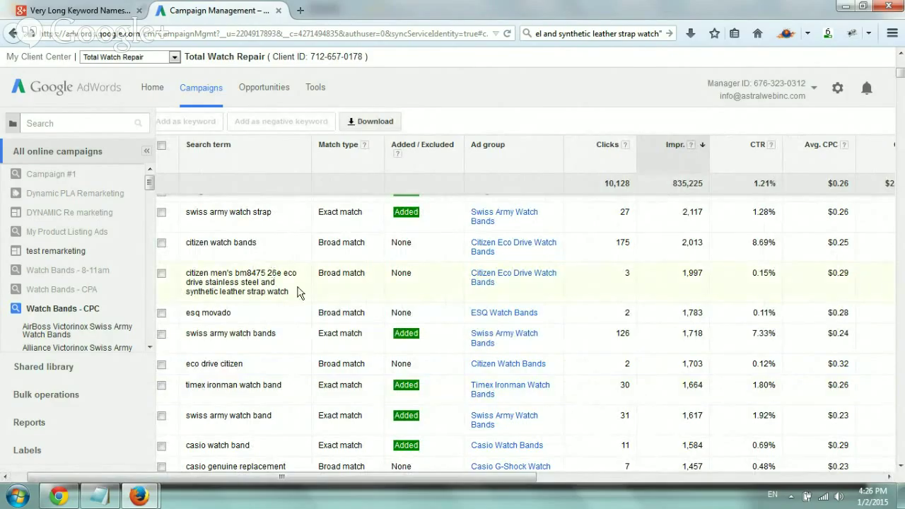
- Scroll to the casio genuine replacement strap term and mark its 1,105 impressions, 7 clicks, 0.63% CTR
drag(300, 292, 186, 272)
click(187, 273)
scroll(198, 280, down, 5)
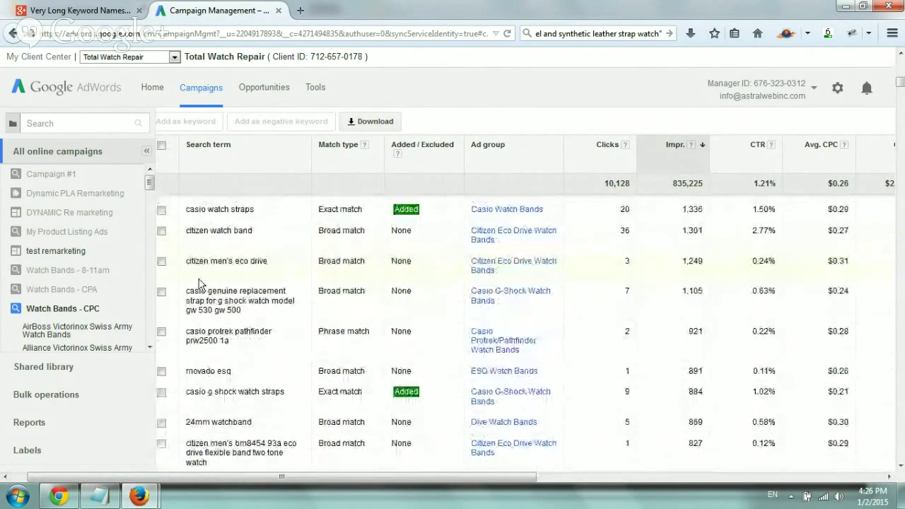
drag(187, 290, 270, 318)
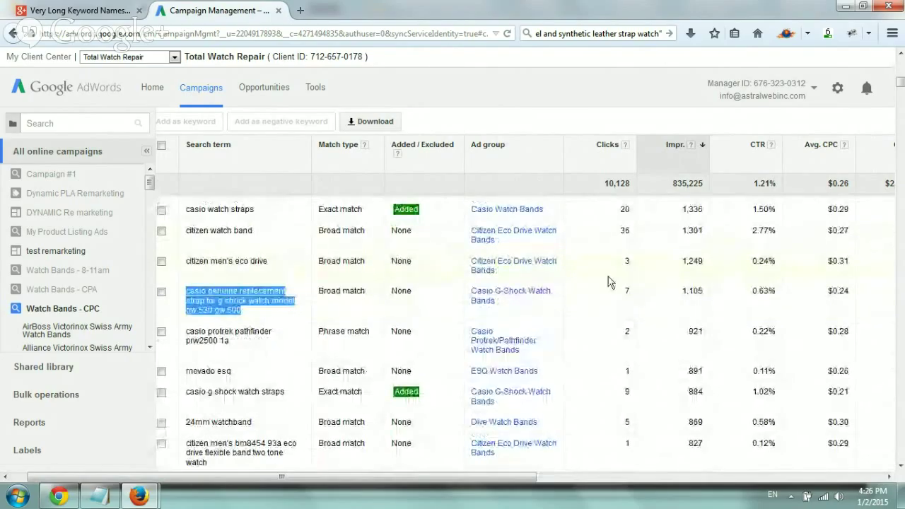
drag(677, 291, 701, 292)
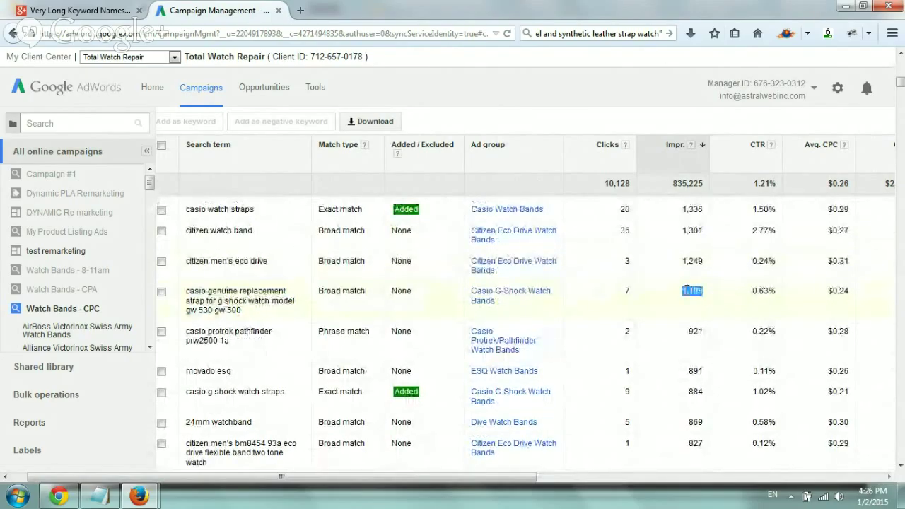
drag(619, 295, 632, 295)
drag(750, 291, 779, 296)
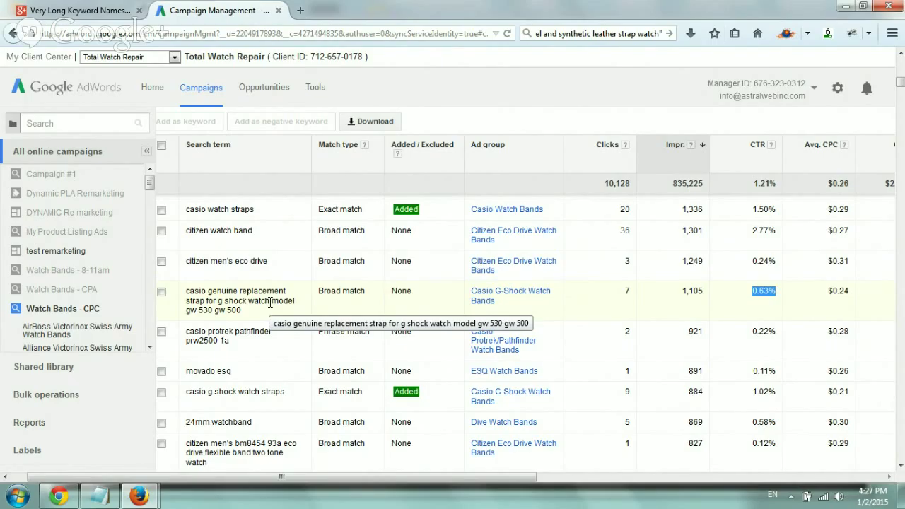
mouse_move(76, 496)
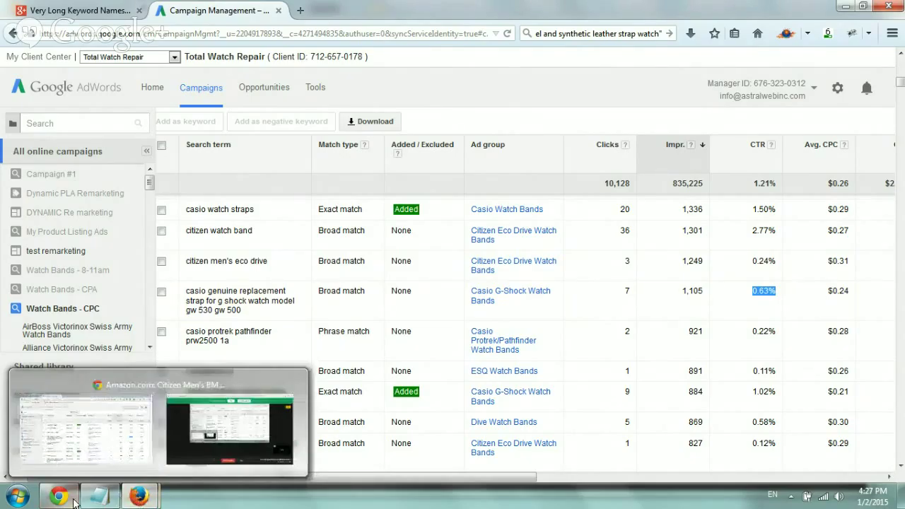
- Switch back to the Google Analytics Assisted Conversions report for Dec 8–31, 2014 and scroll to its top
click(84, 424)
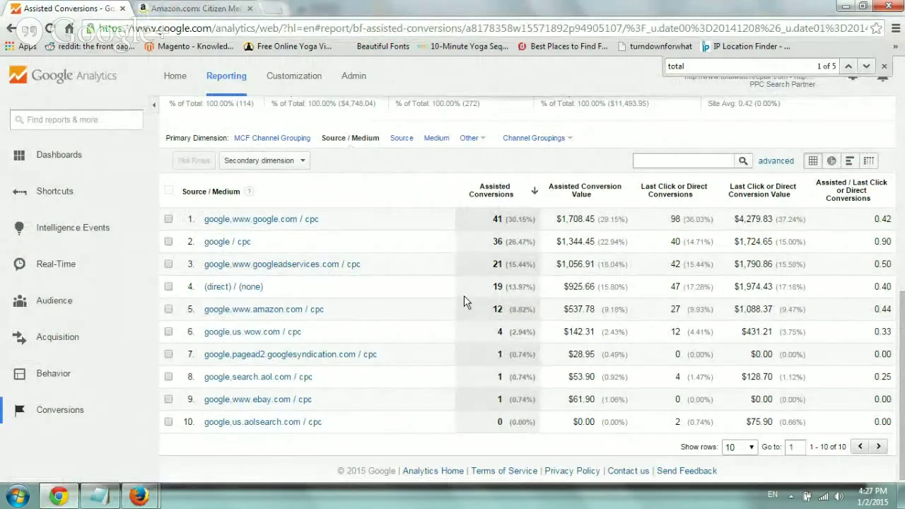
scroll(464, 301, up, 5)
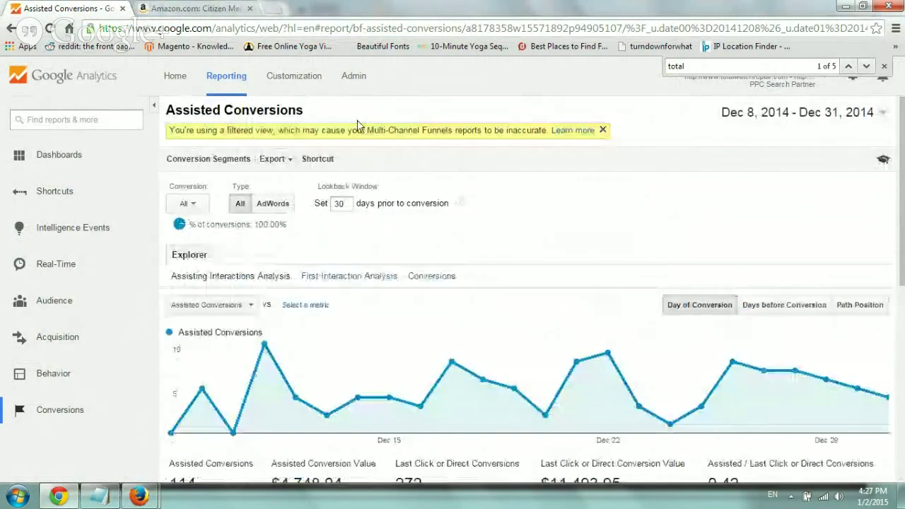
- In Admin, select the PPC Search Partner view and list its Search Partner and Partner Filter filters
click(354, 75)
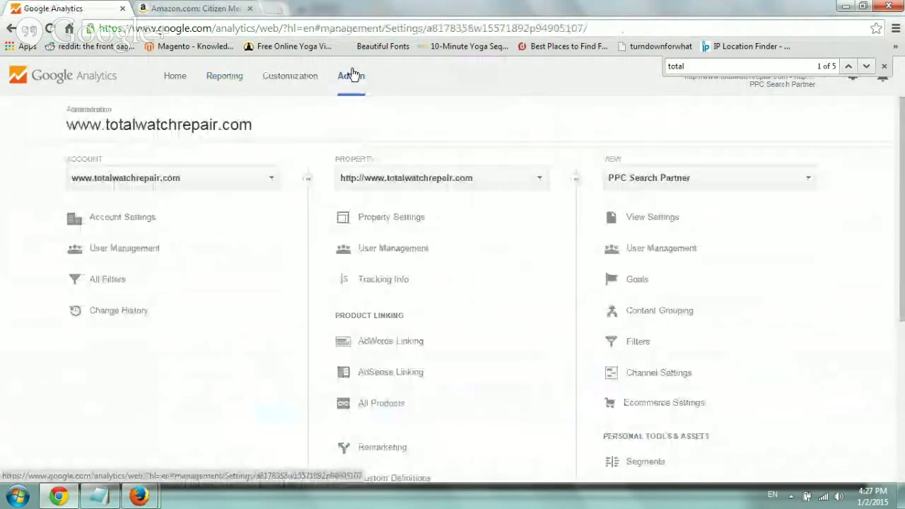
scroll(883, 146, down, 1)
click(755, 149)
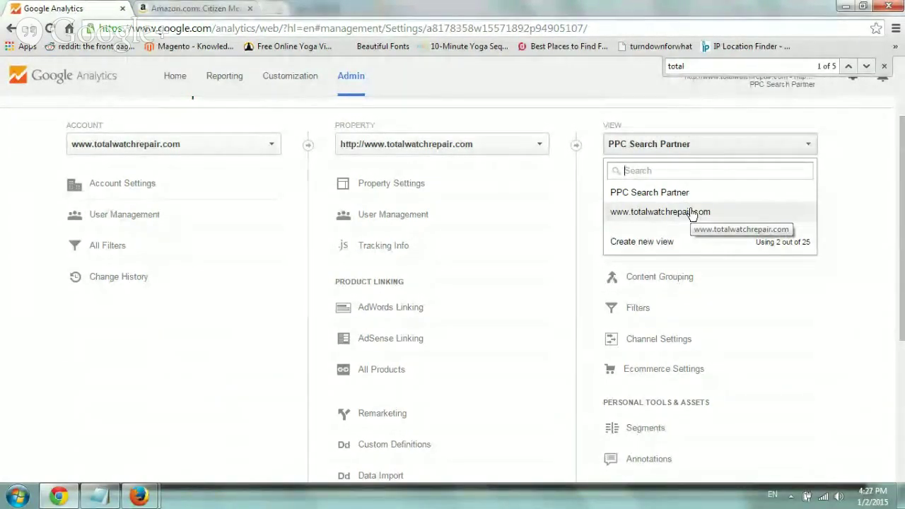
click(634, 195)
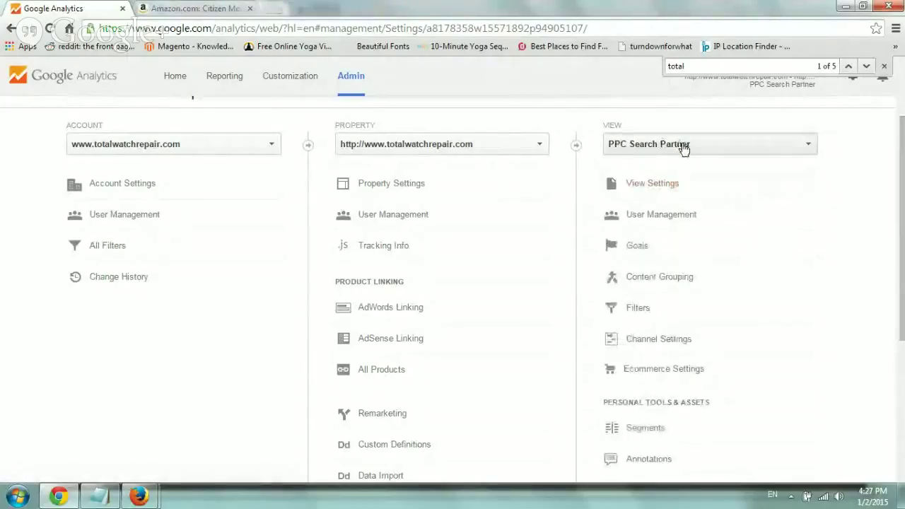
click(651, 311)
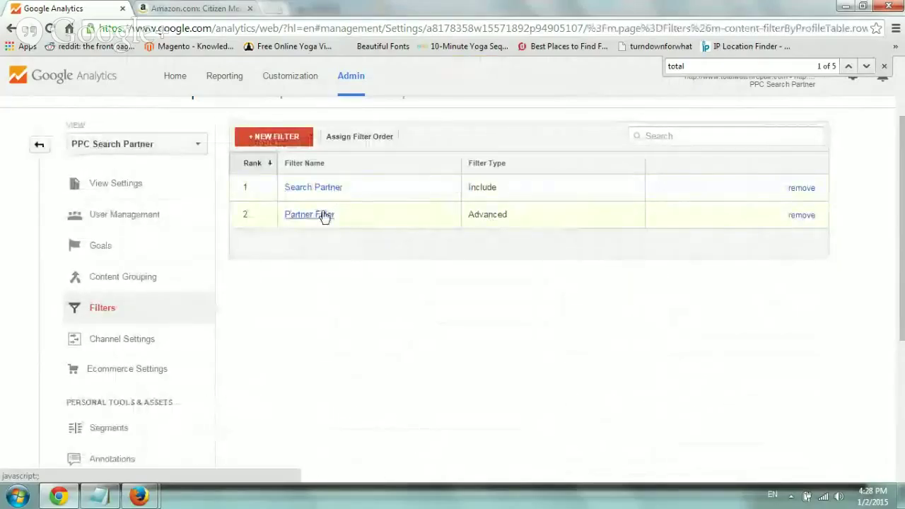
- Review the Search Partner filter's cpc|ppc include pattern, then return to the filter list
click(327, 190)
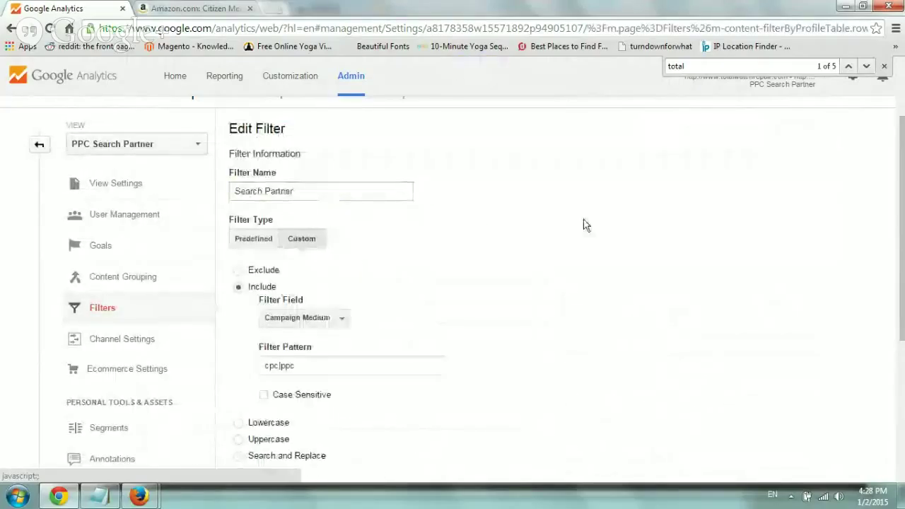
drag(370, 287, 232, 284)
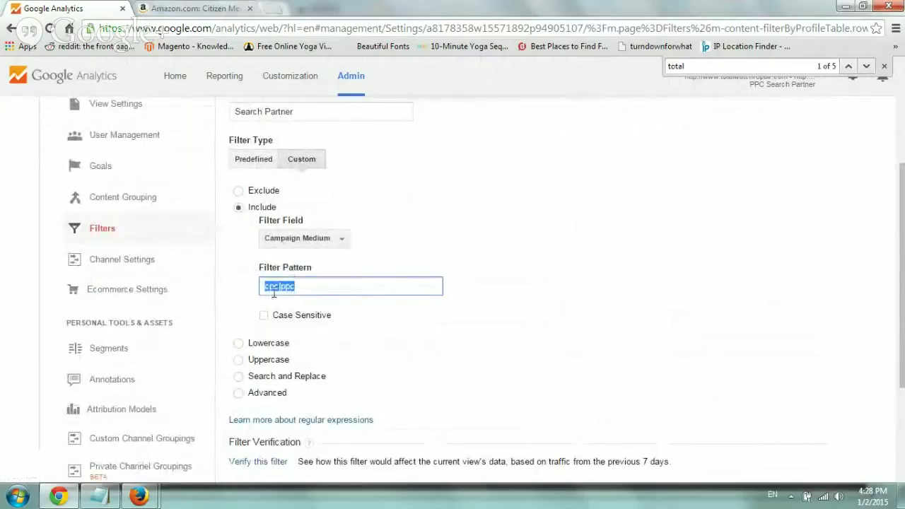
click(475, 259)
key(BackSpace)
click(320, 139)
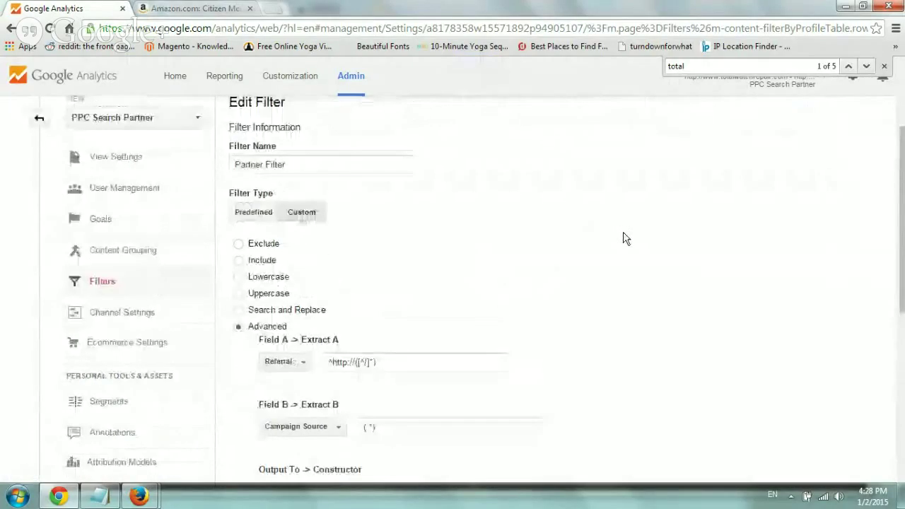
scroll(624, 238, up, 1)
scroll(624, 238, down, 2)
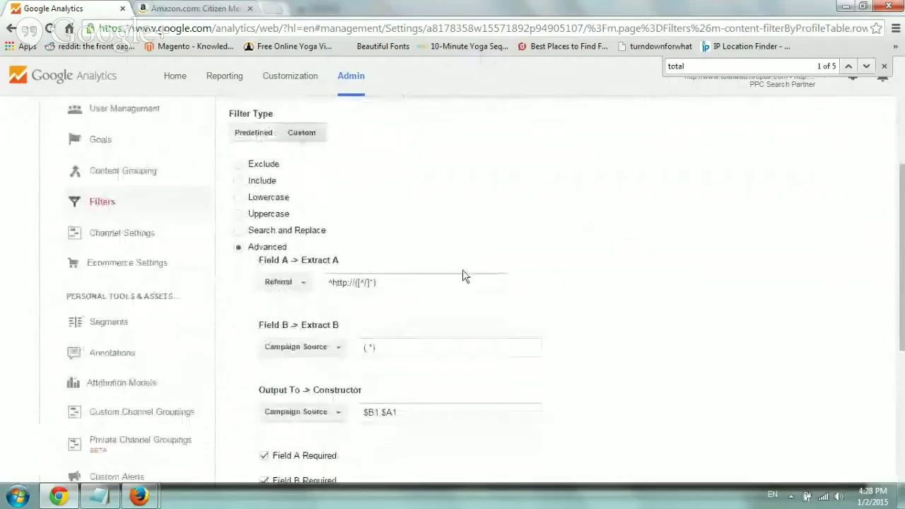
drag(330, 282, 358, 283)
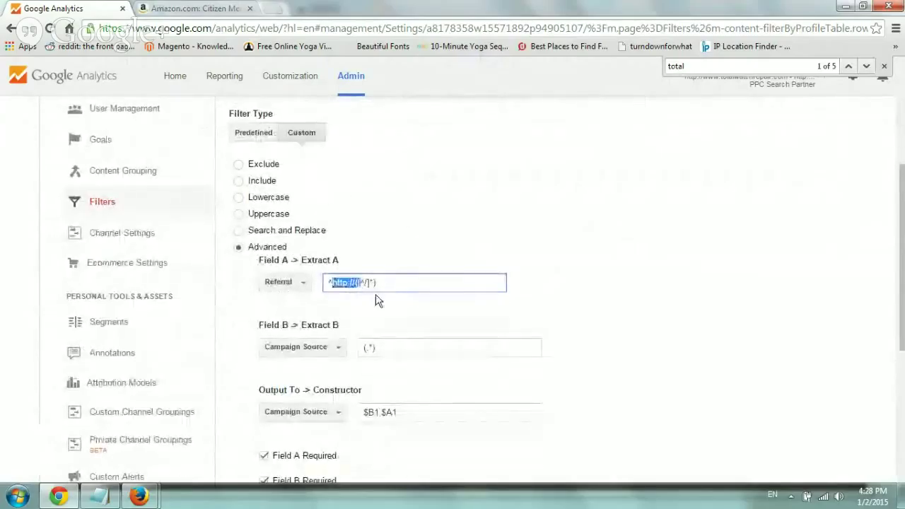
click(601, 291)
scroll(602, 290, down, 3)
scroll(604, 290, up, 1)
scroll(605, 290, up, 3)
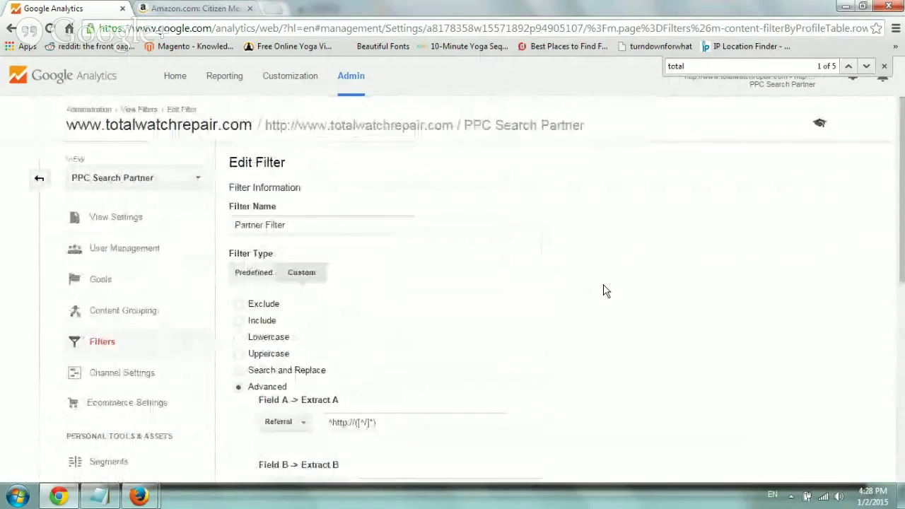
click(231, 83)
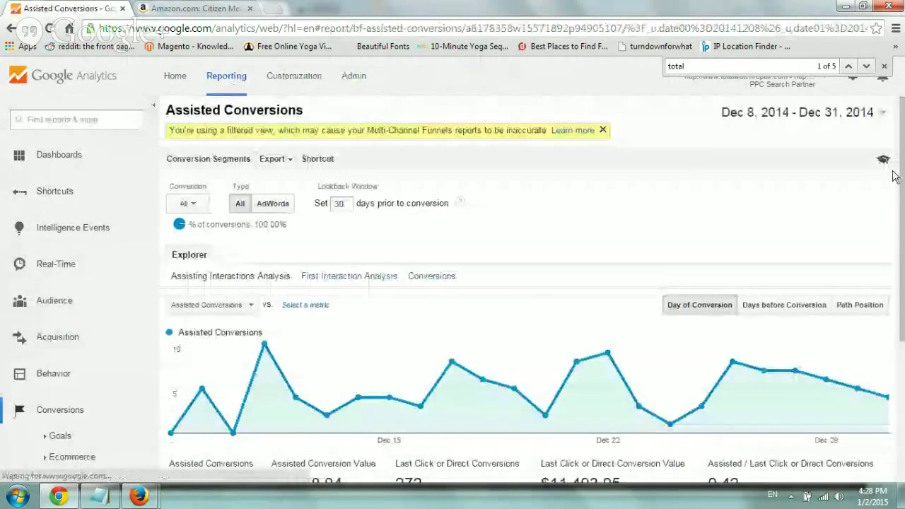
scroll(367, 125, down, 3)
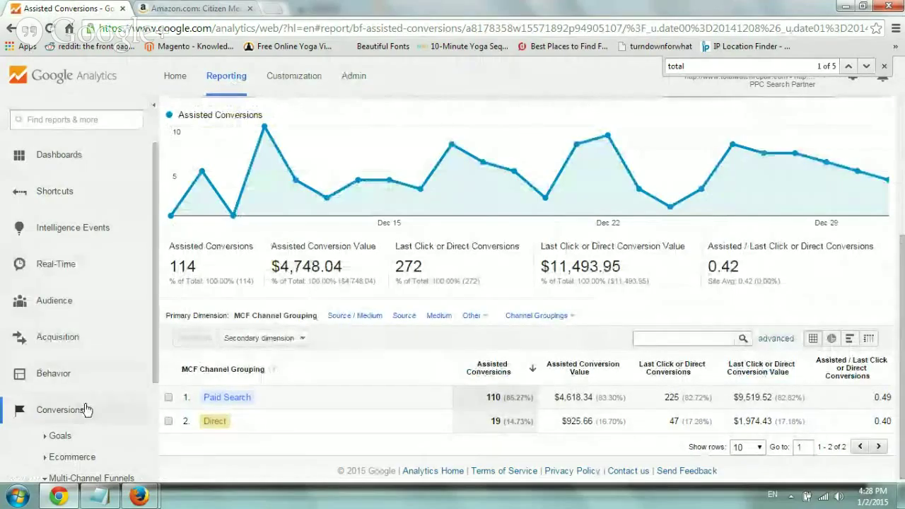
click(87, 337)
click(75, 402)
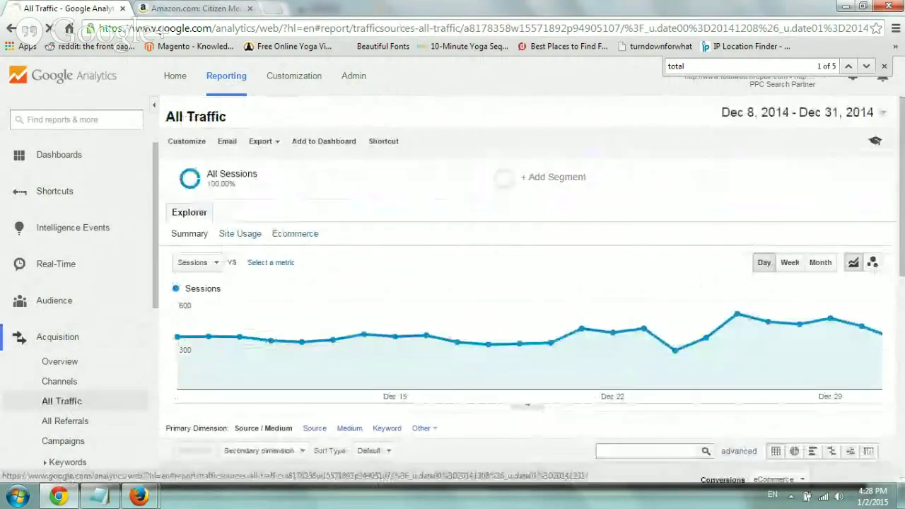
scroll(495, 332, down, 5)
scroll(798, 248, down, 2)
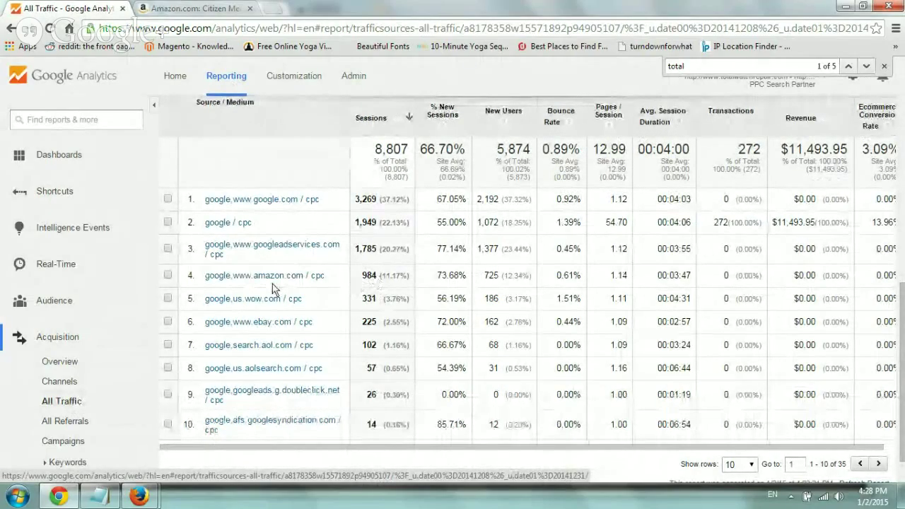
drag(359, 273, 406, 274)
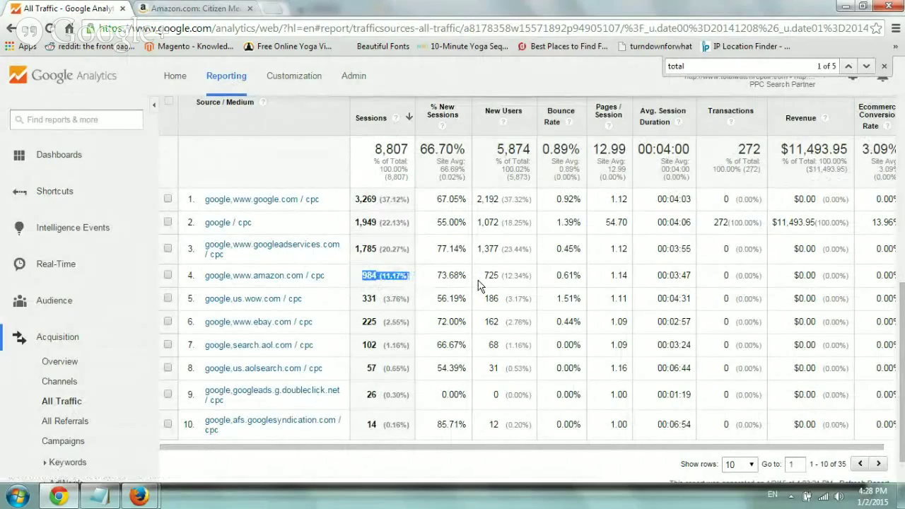
drag(483, 276, 582, 276)
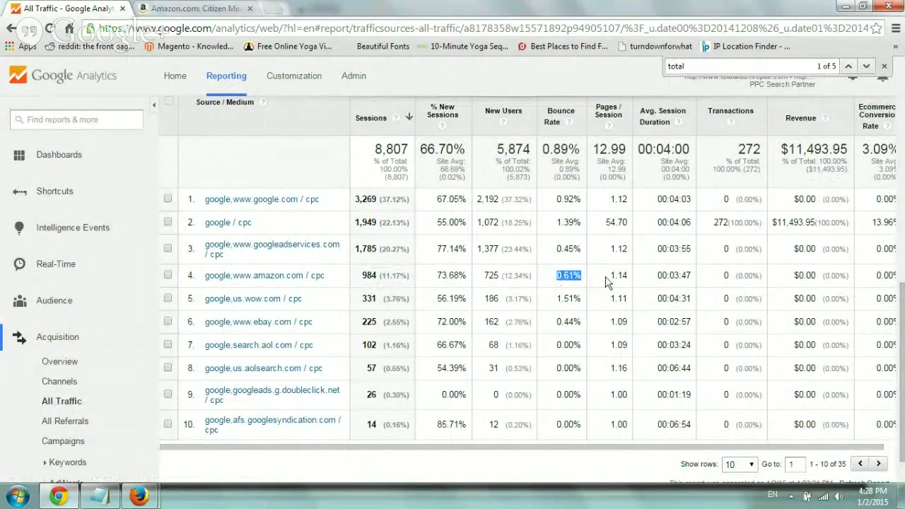
drag(655, 276, 883, 297)
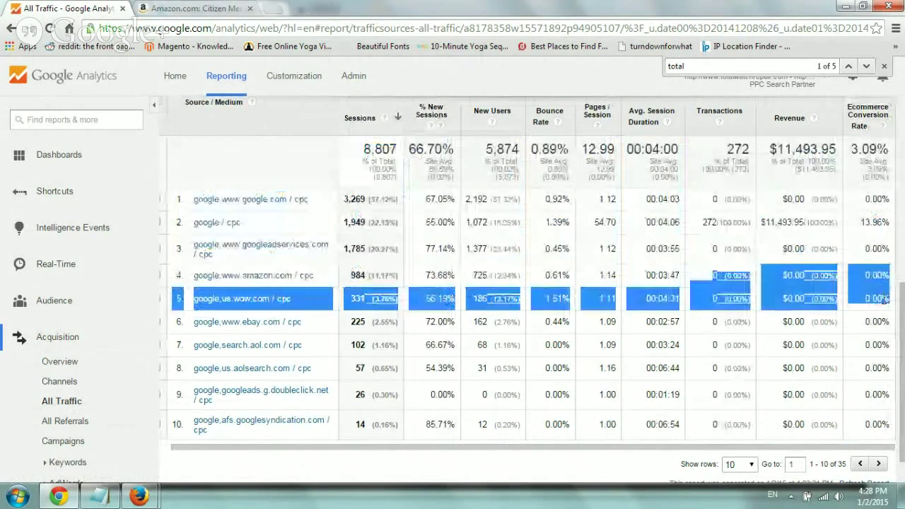
click(884, 298)
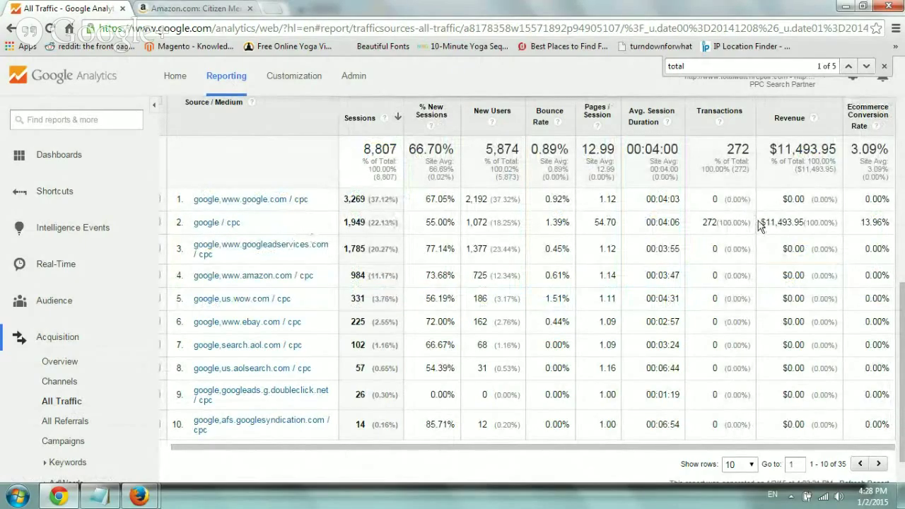
drag(760, 222, 841, 224)
drag(272, 225, 187, 230)
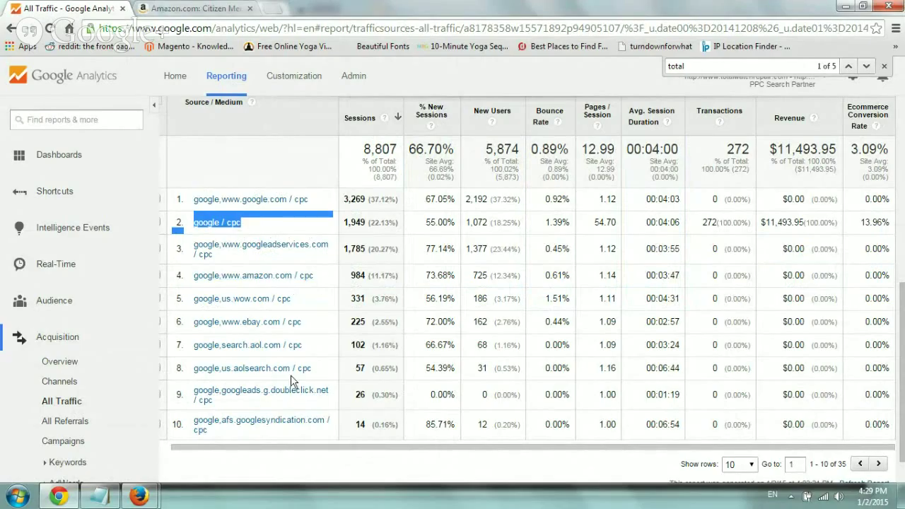
drag(351, 276, 389, 278)
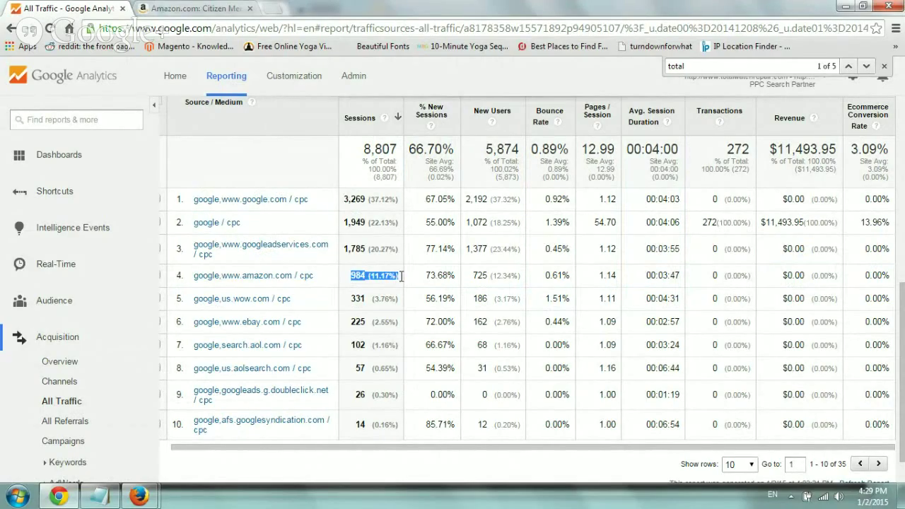
click(400, 279)
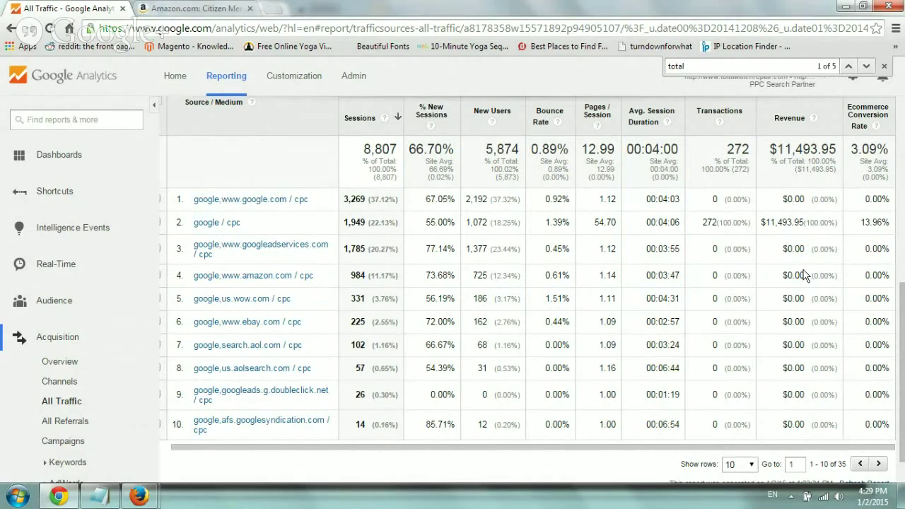
drag(334, 325, 196, 330)
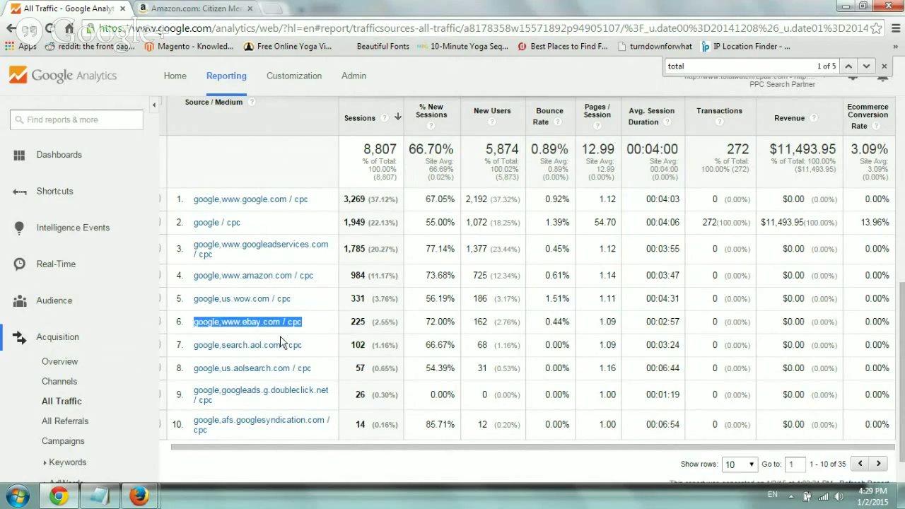
drag(333, 347, 188, 345)
drag(318, 369, 191, 371)
drag(317, 400, 239, 390)
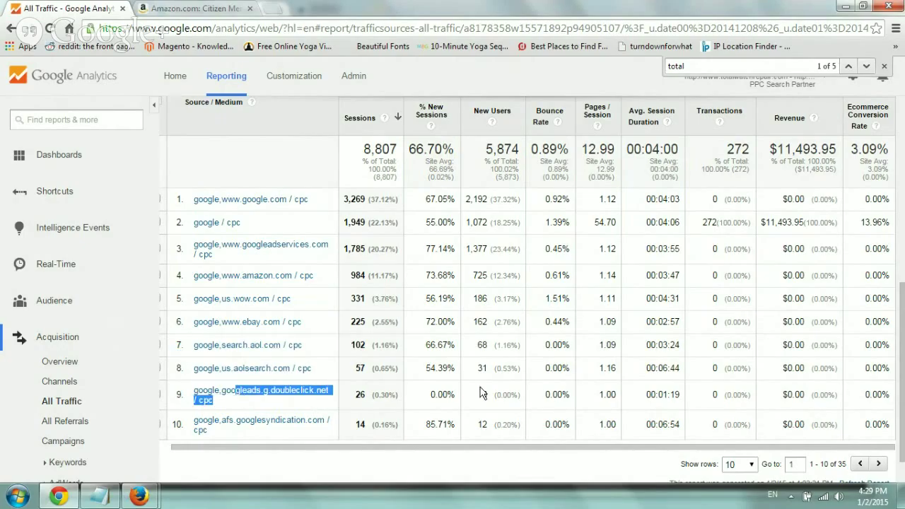
click(510, 388)
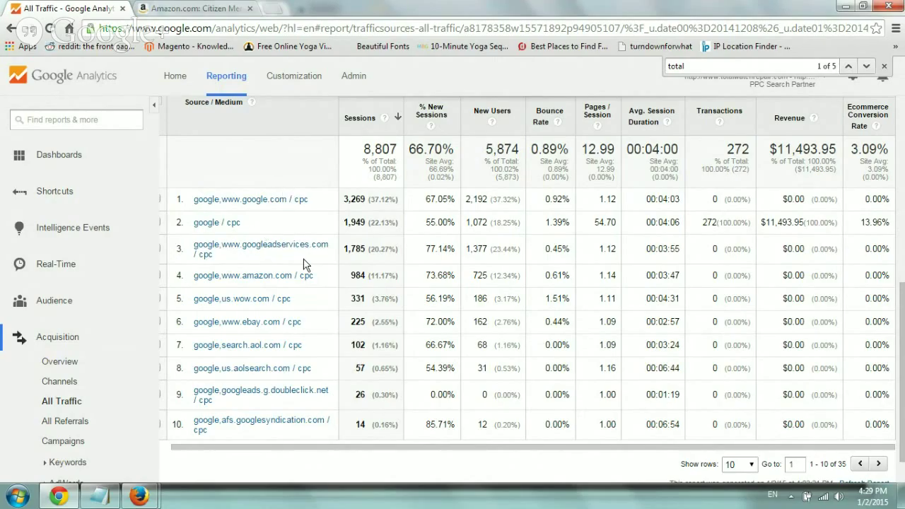
drag(322, 203, 223, 205)
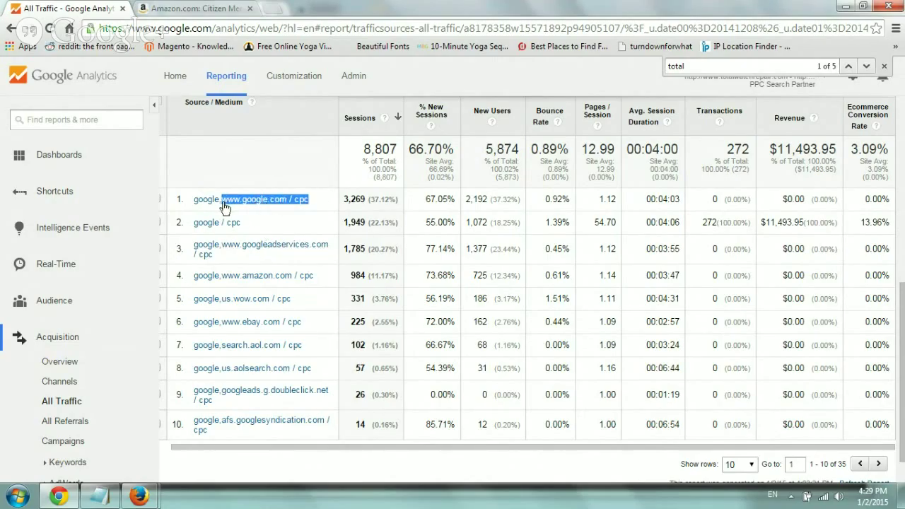
click(325, 271)
drag(325, 271, 270, 346)
click(269, 346)
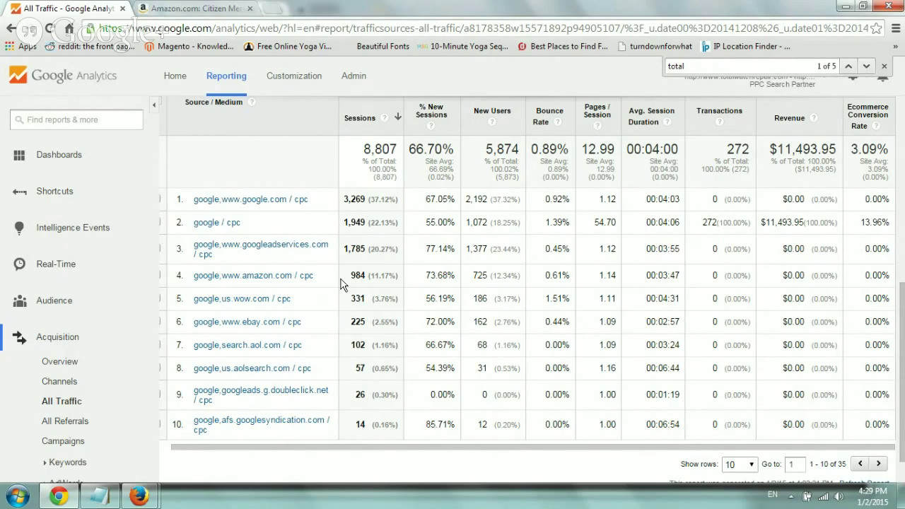
scroll(339, 293, down, 1)
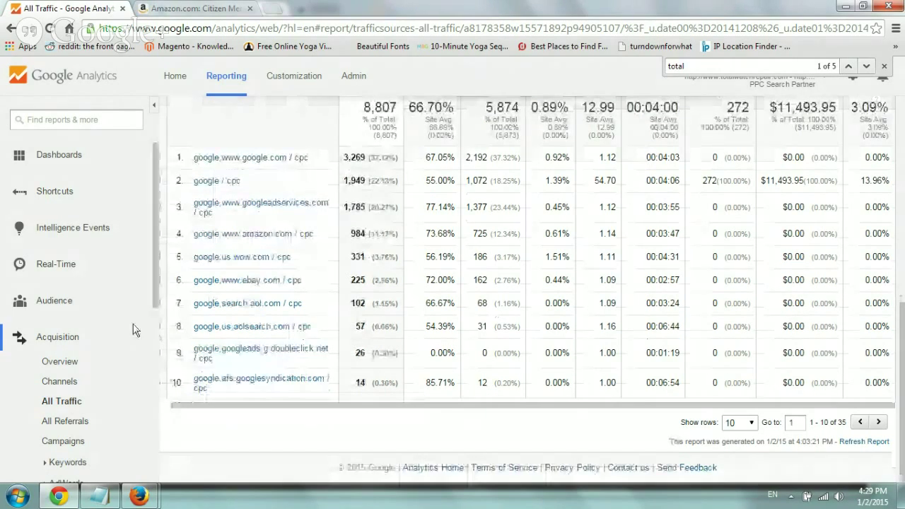
- Open the Assisted Conversions report and set Source / Medium as the primary dimension
drag(157, 316, 155, 470)
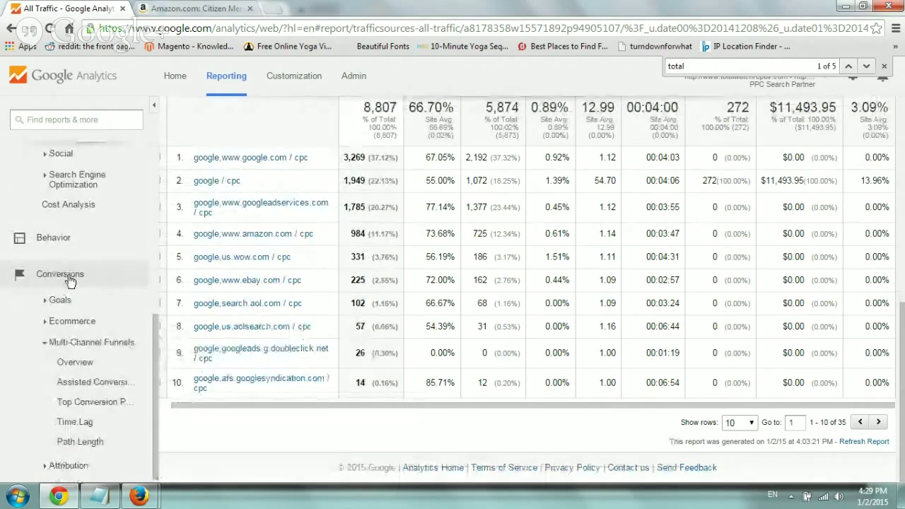
click(105, 381)
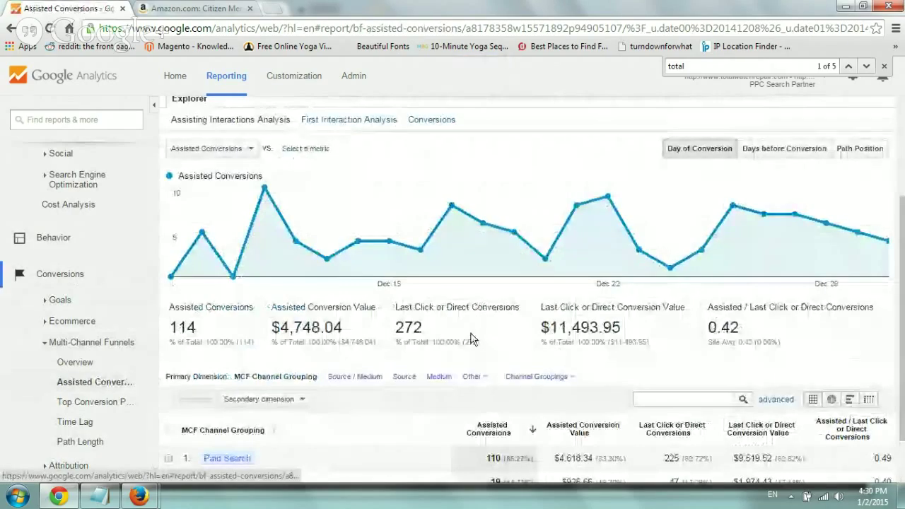
scroll(585, 412, down, 2)
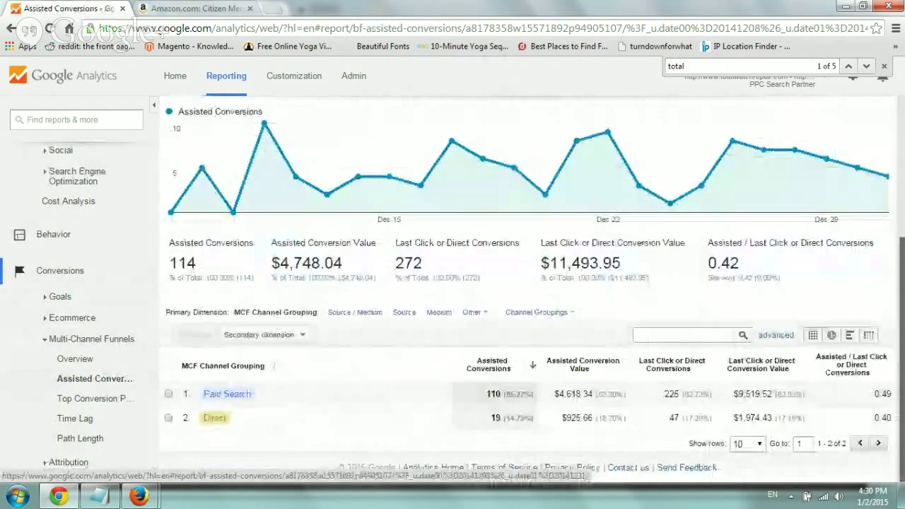
click(350, 313)
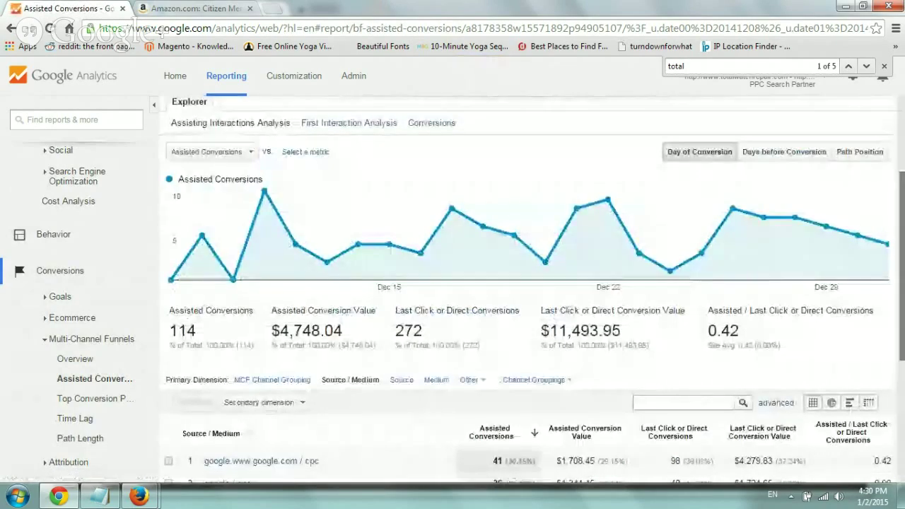
scroll(903, 283, down, 1)
scroll(902, 283, down, 2)
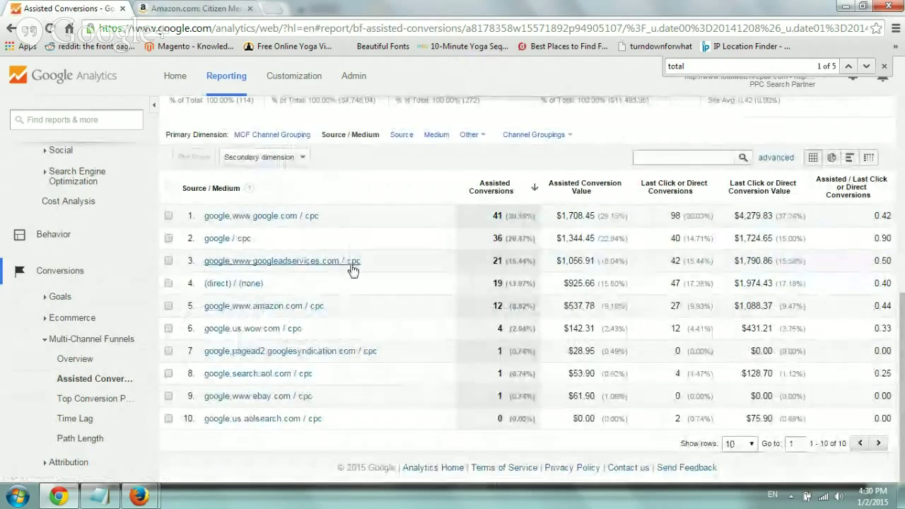
drag(209, 311, 379, 306)
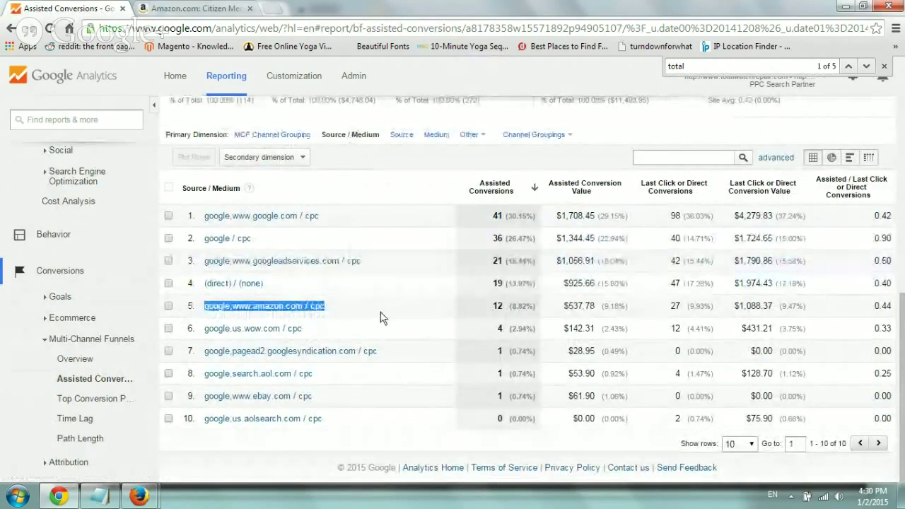
click(380, 317)
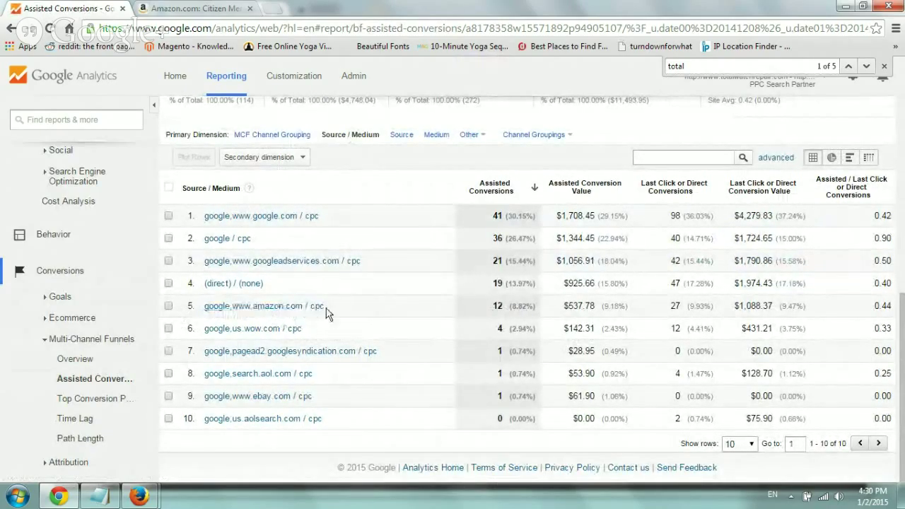
drag(566, 304, 614, 306)
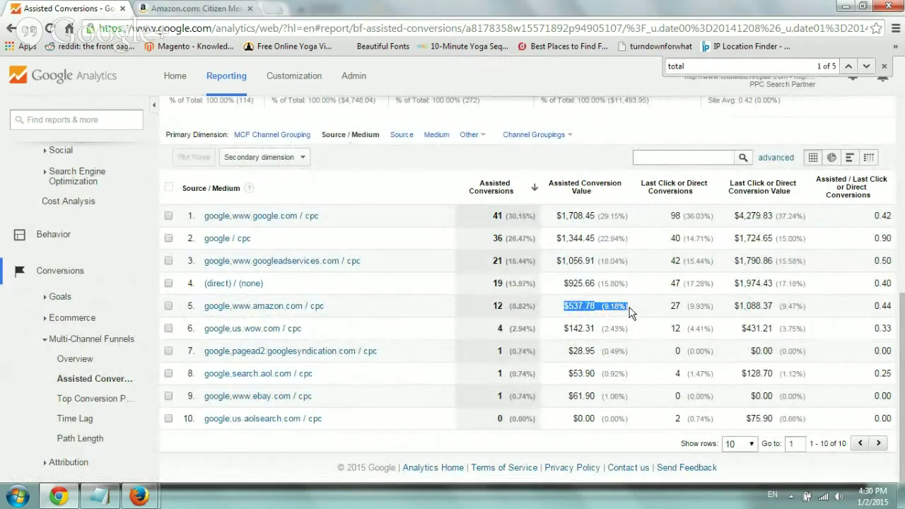
click(584, 305)
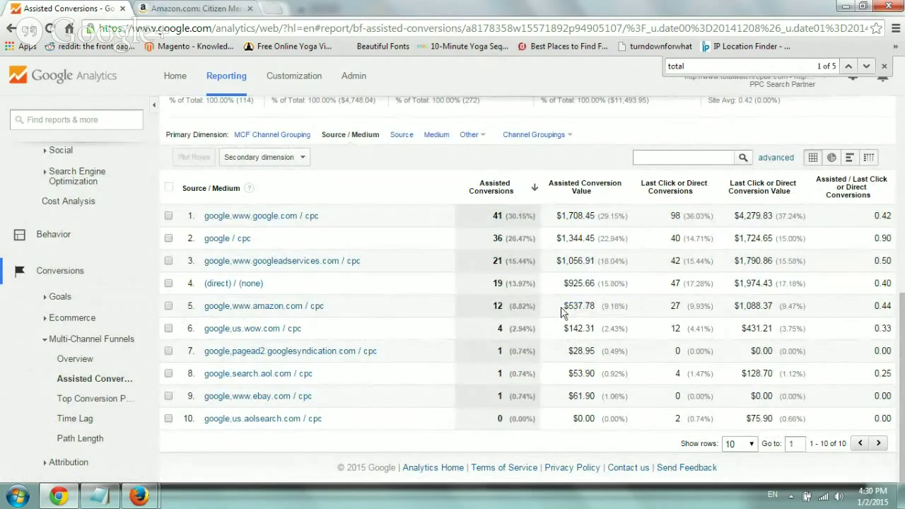
drag(563, 312, 595, 308)
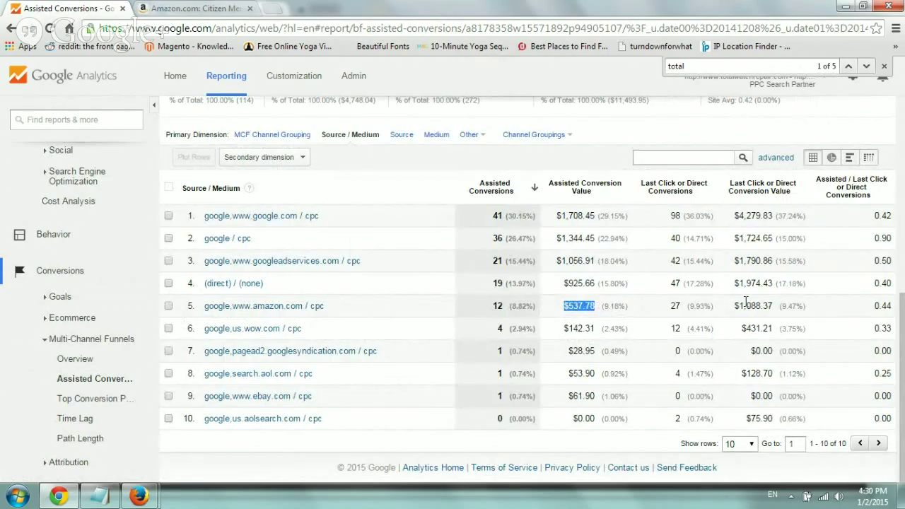
drag(735, 306, 769, 304)
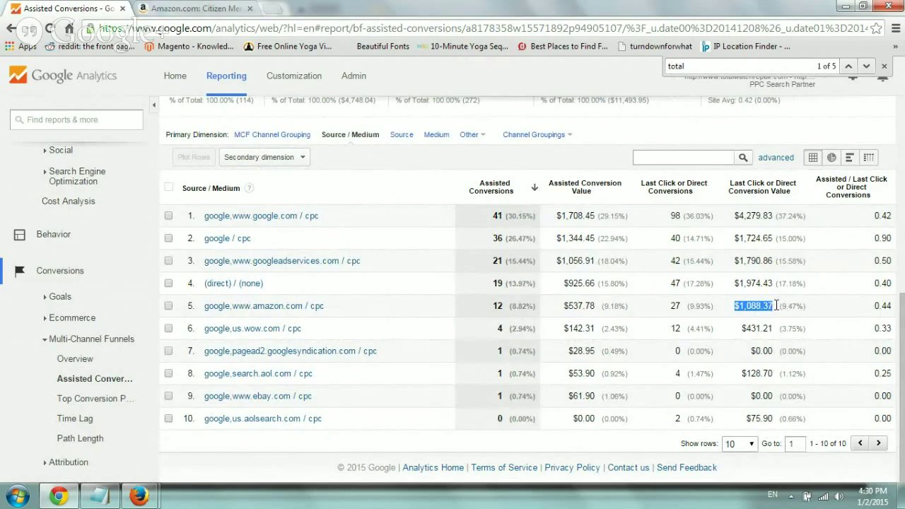
click(775, 305)
- Add Landing Page URL as the secondary dimension, searching 'land', and scroll through the results
click(282, 156)
text(land)
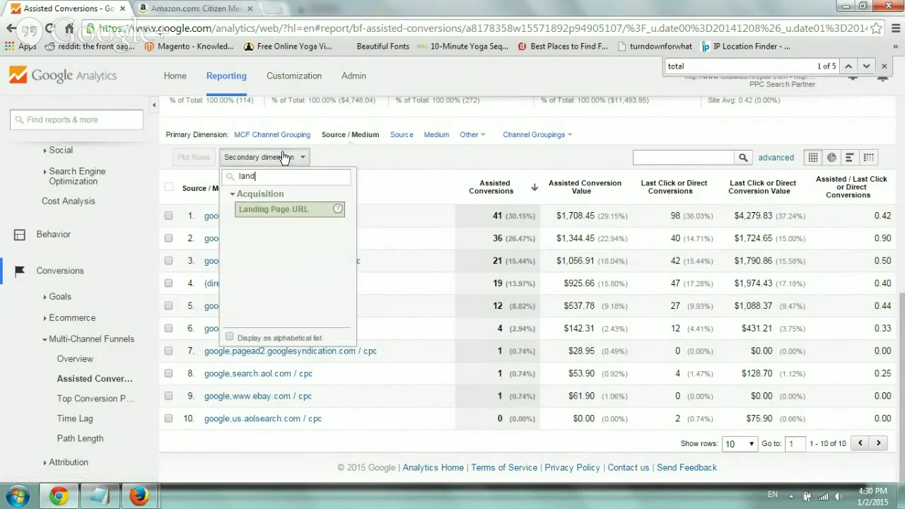
click(286, 210)
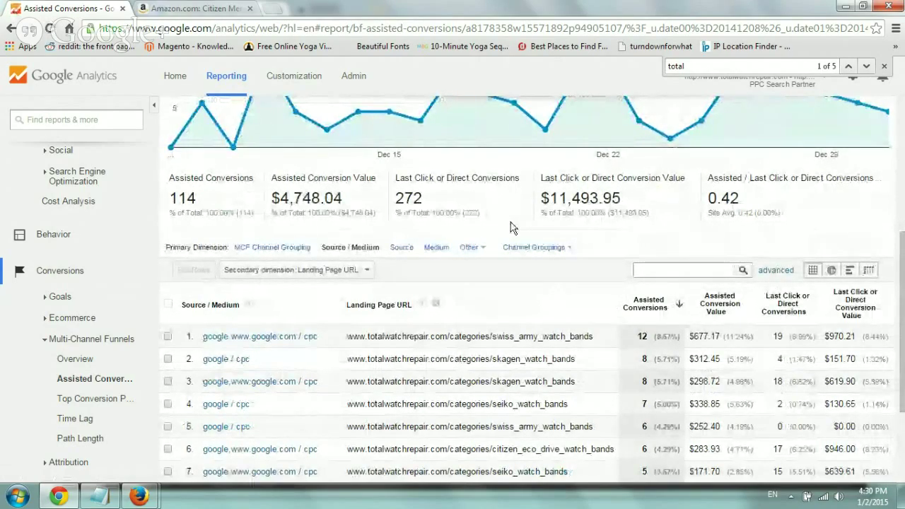
scroll(883, 212, down, 2)
scroll(869, 309, down, 1)
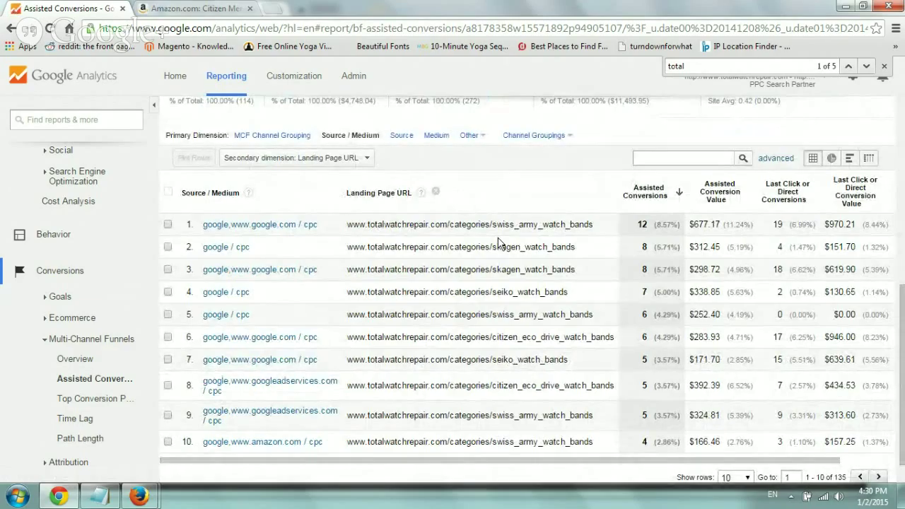
scroll(497, 243, down, 1)
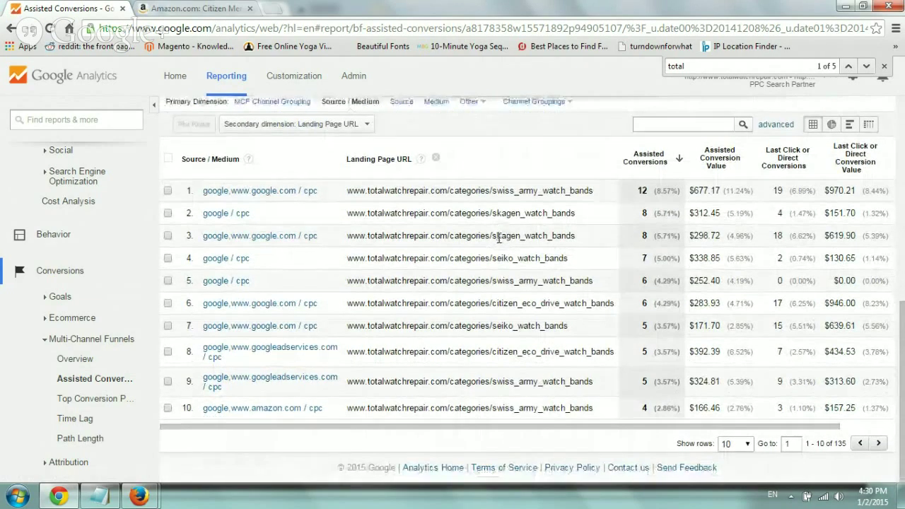